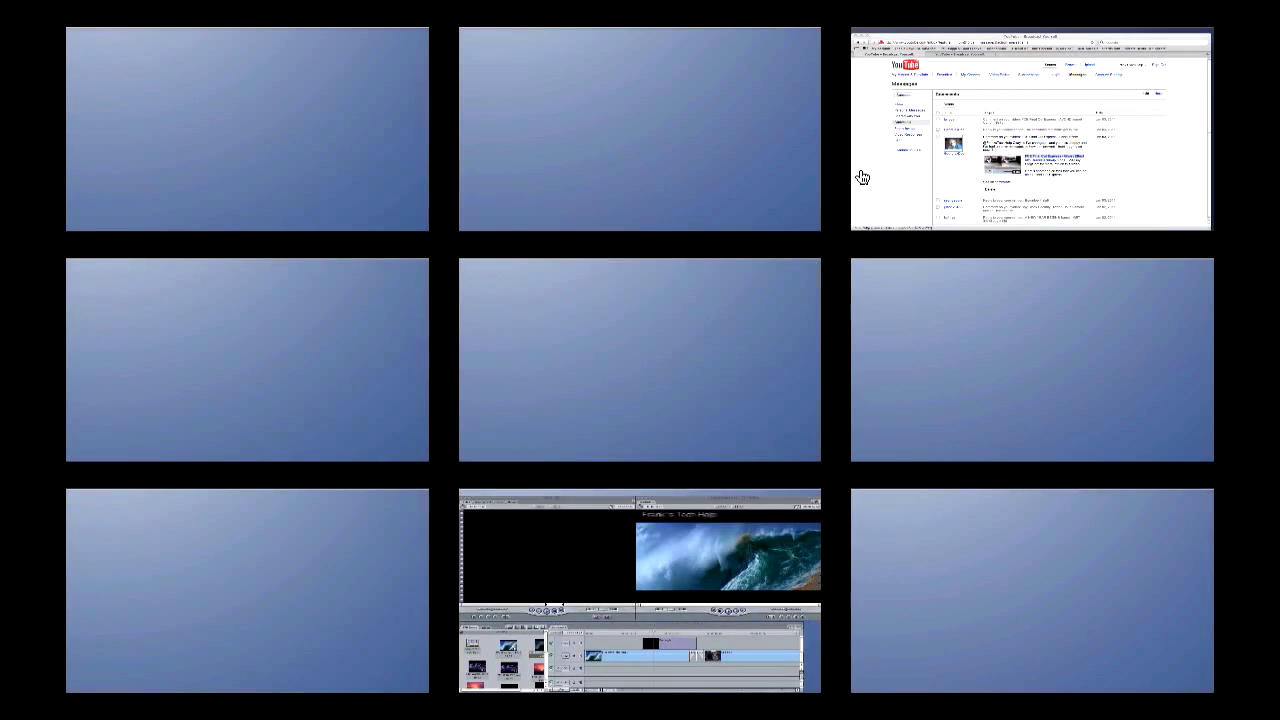
Read the viewer's comment about choppy Ghost Effect playback, then switch to the Final Cut Express space
click(875, 185)
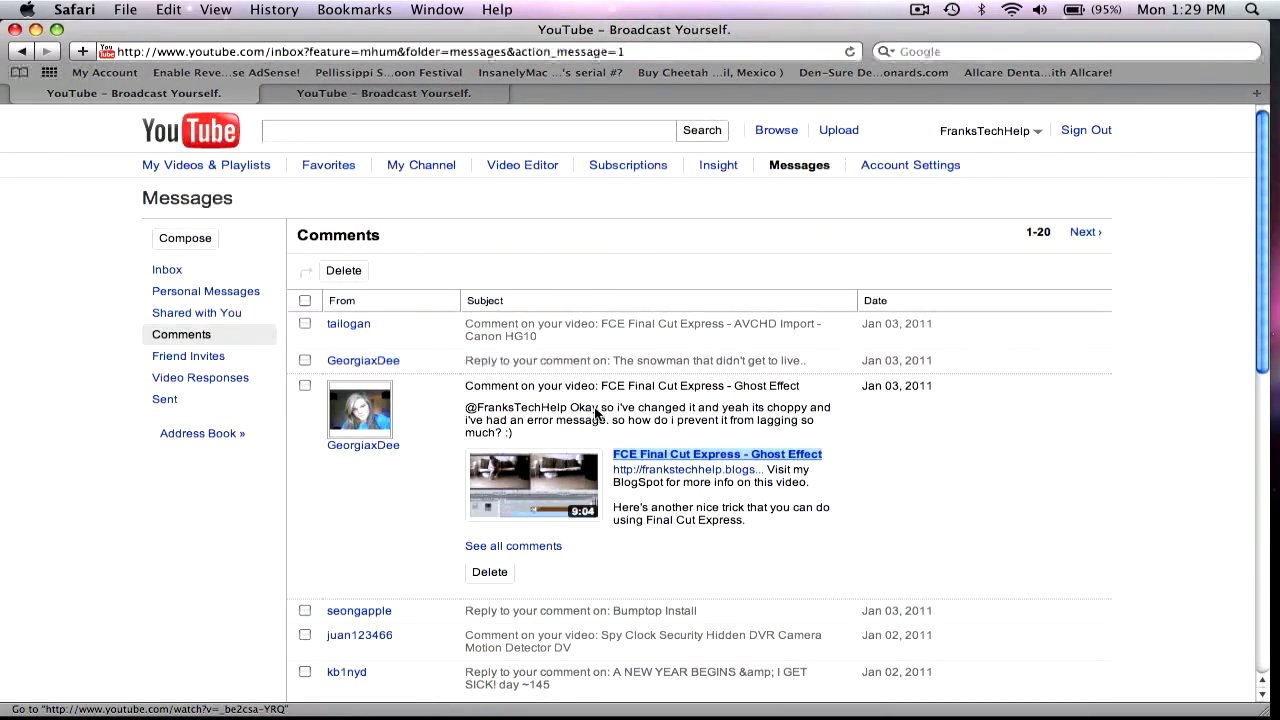
key(F8)
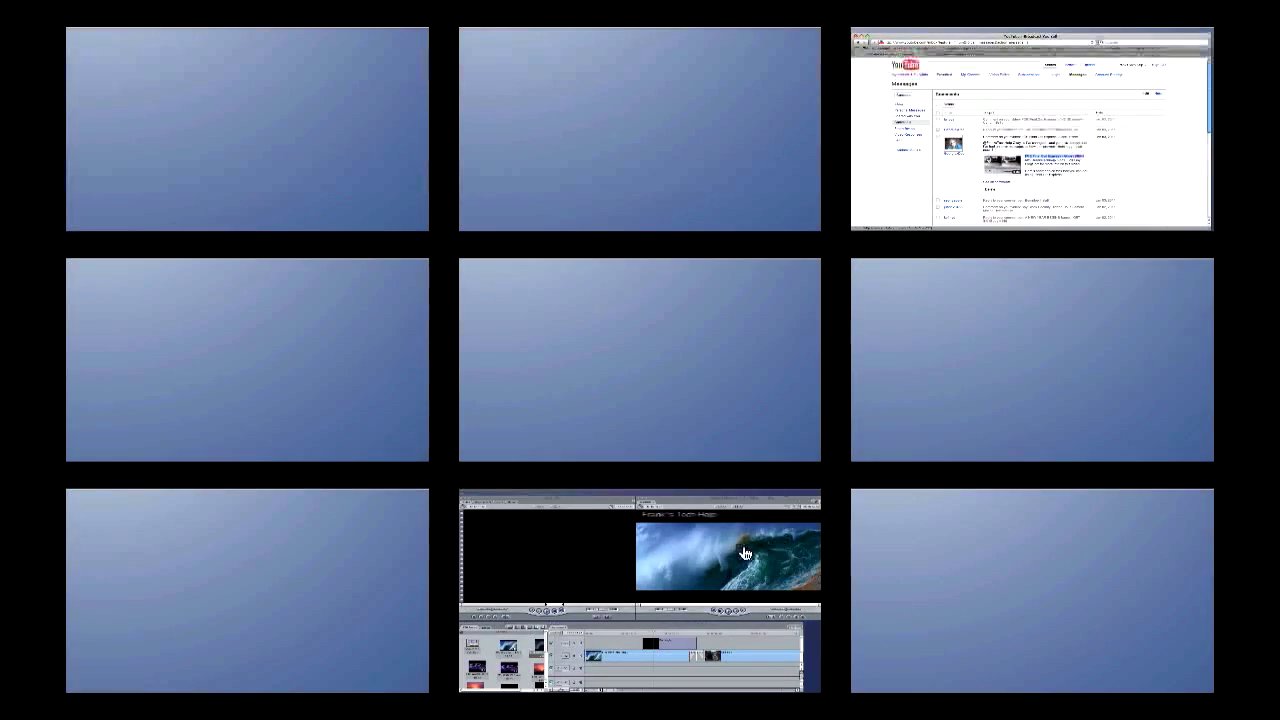
click(728, 547)
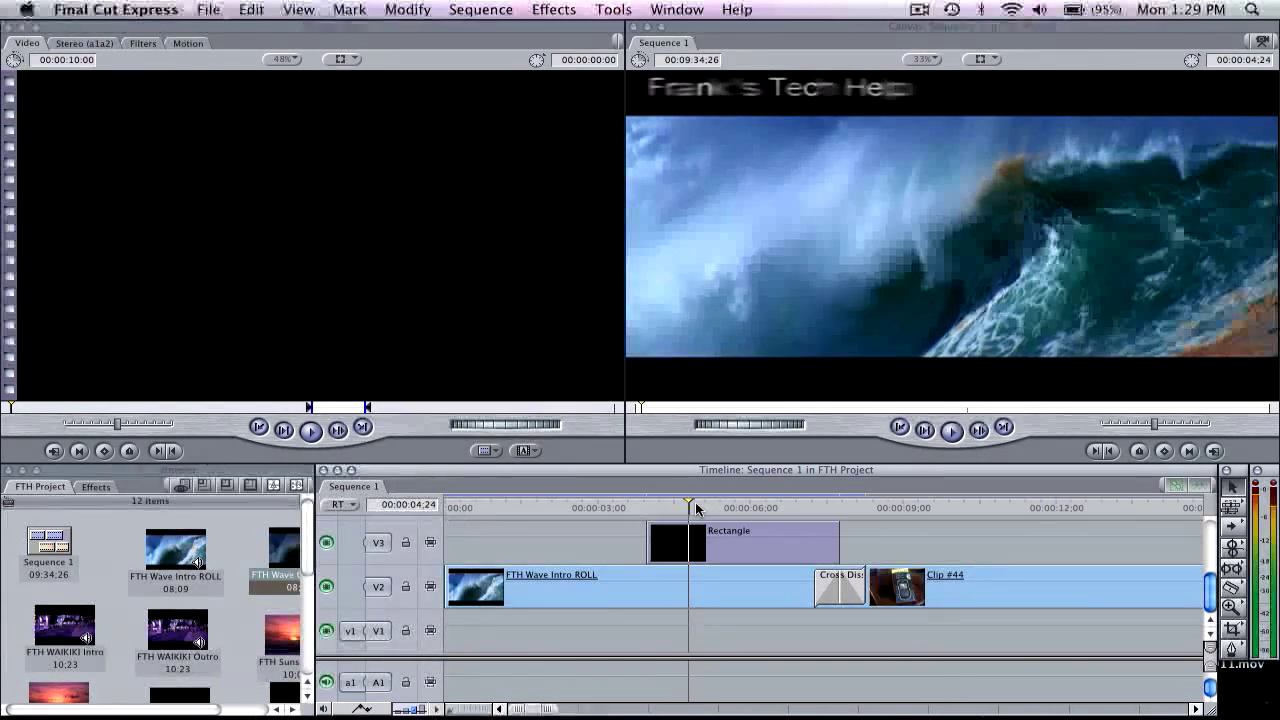
Play Sequence 1 through the Cross Dissolve into Clip #44, then park the playhead at 00:00:05:21
key(space)
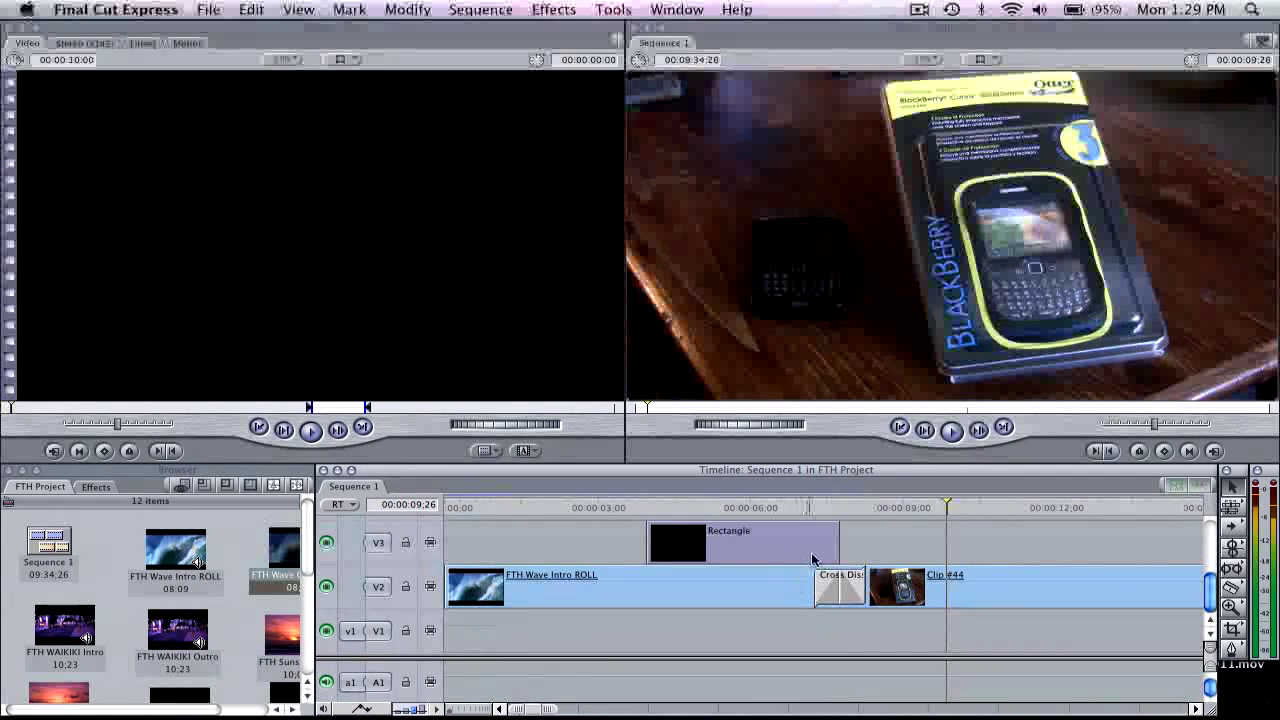
drag(838, 594, 834, 592)
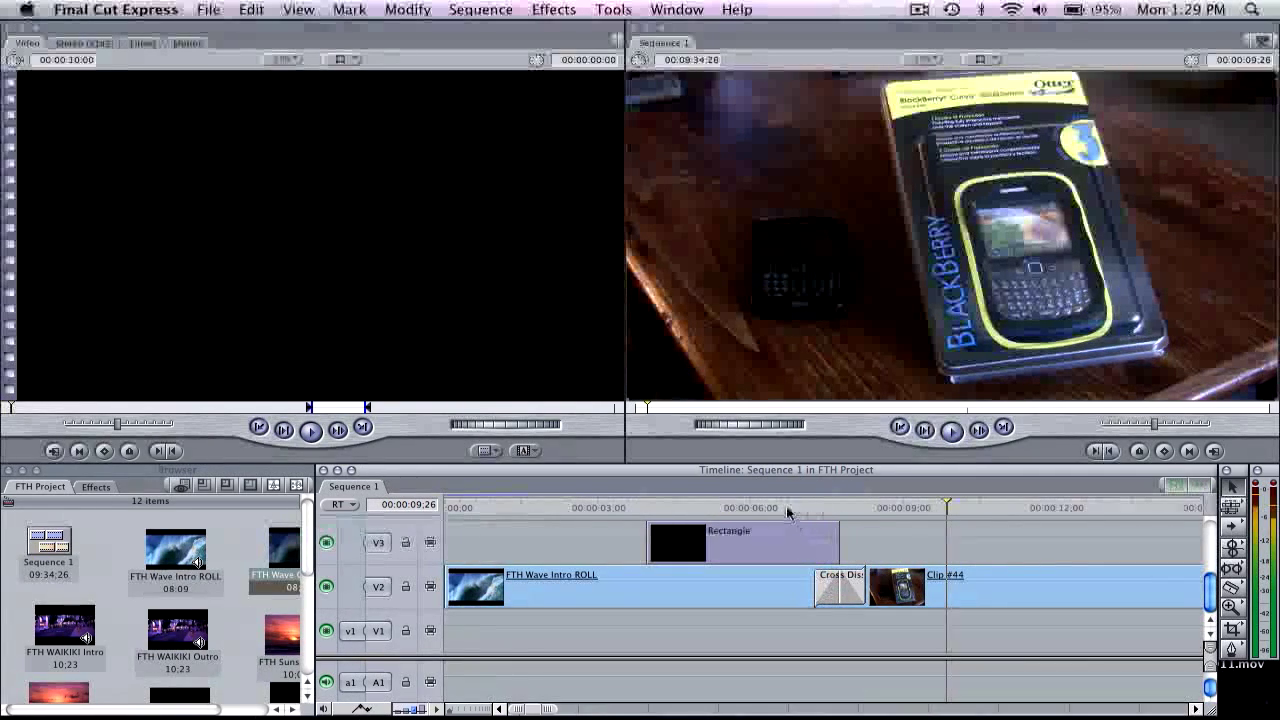
drag(786, 510, 734, 514)
click(733, 508)
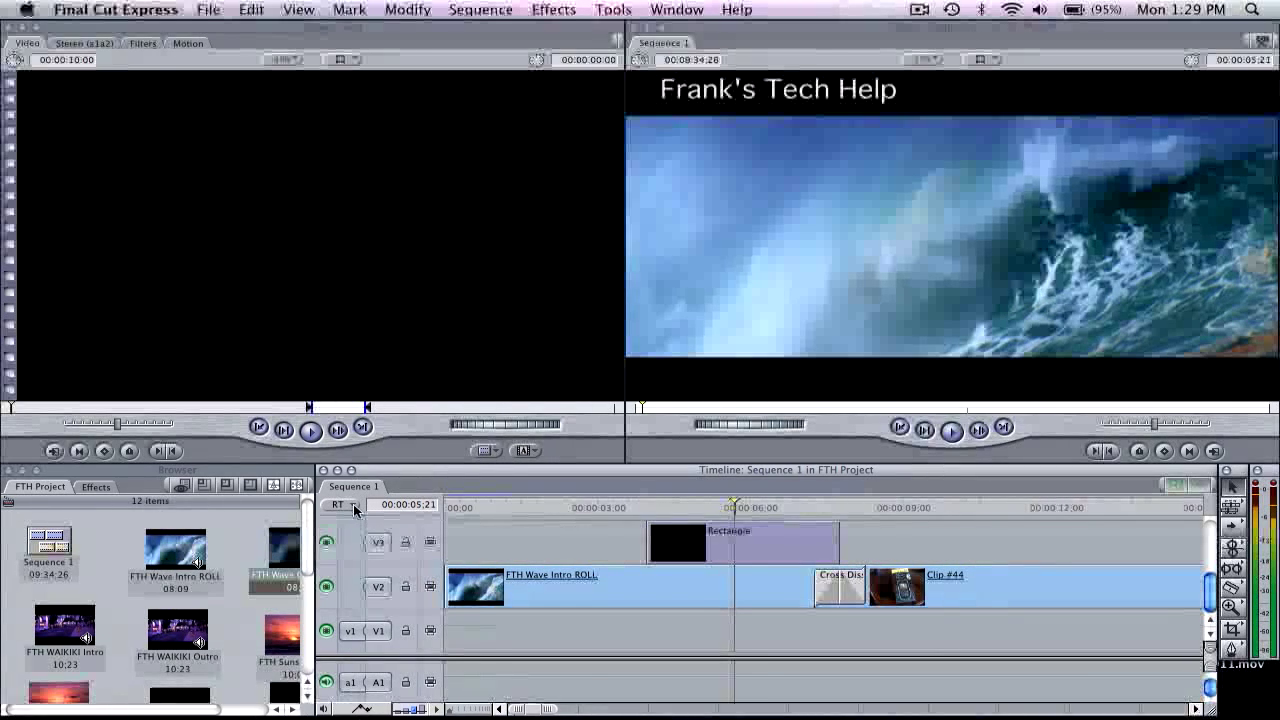
click(353, 504)
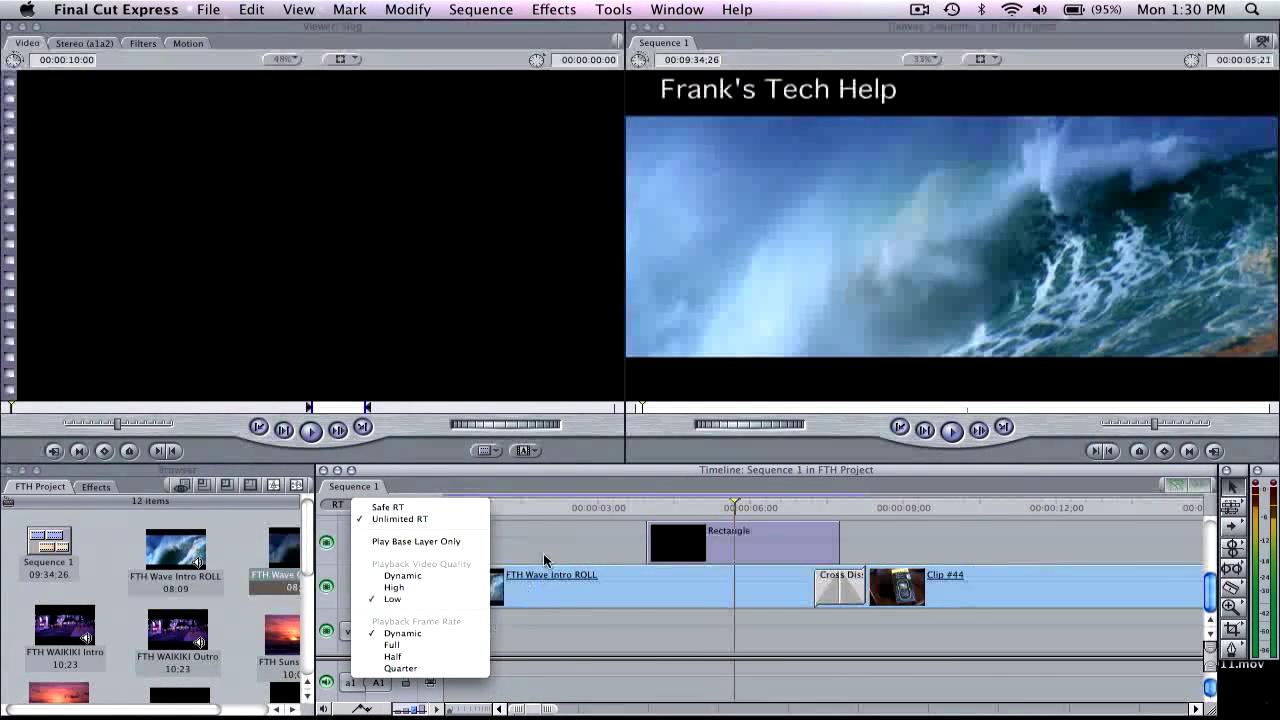
click(732, 506)
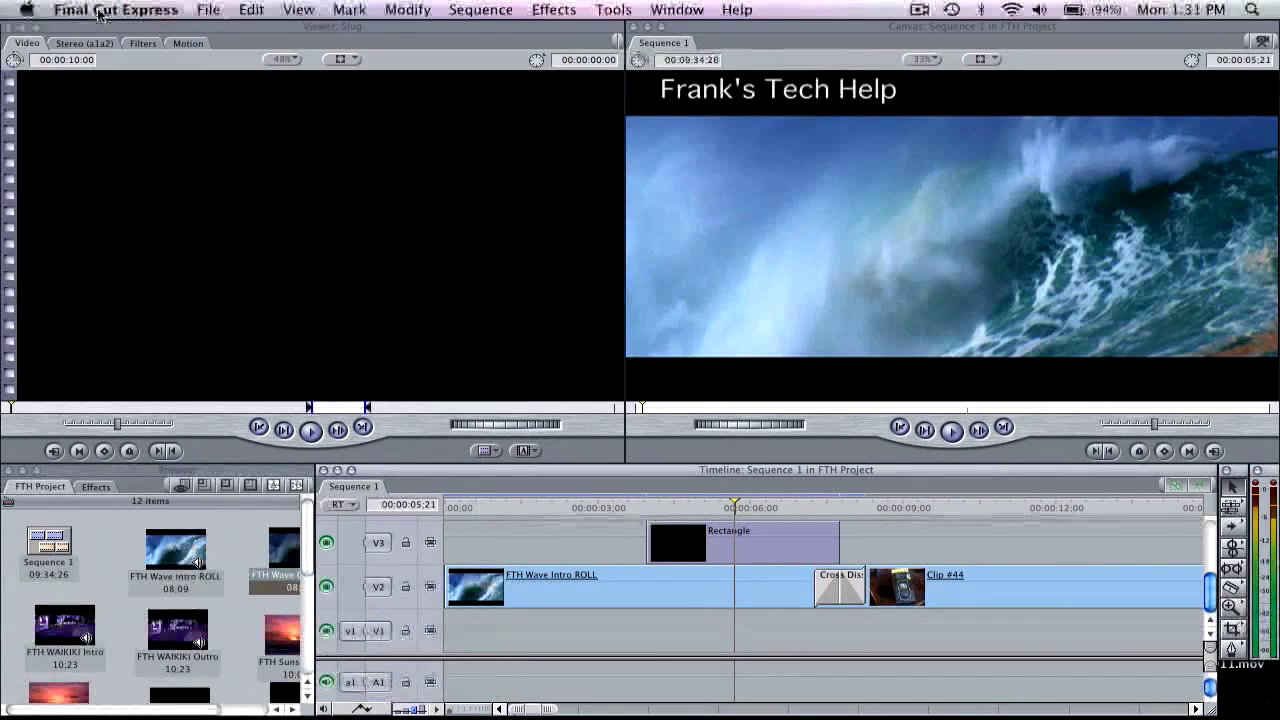
click(100, 14)
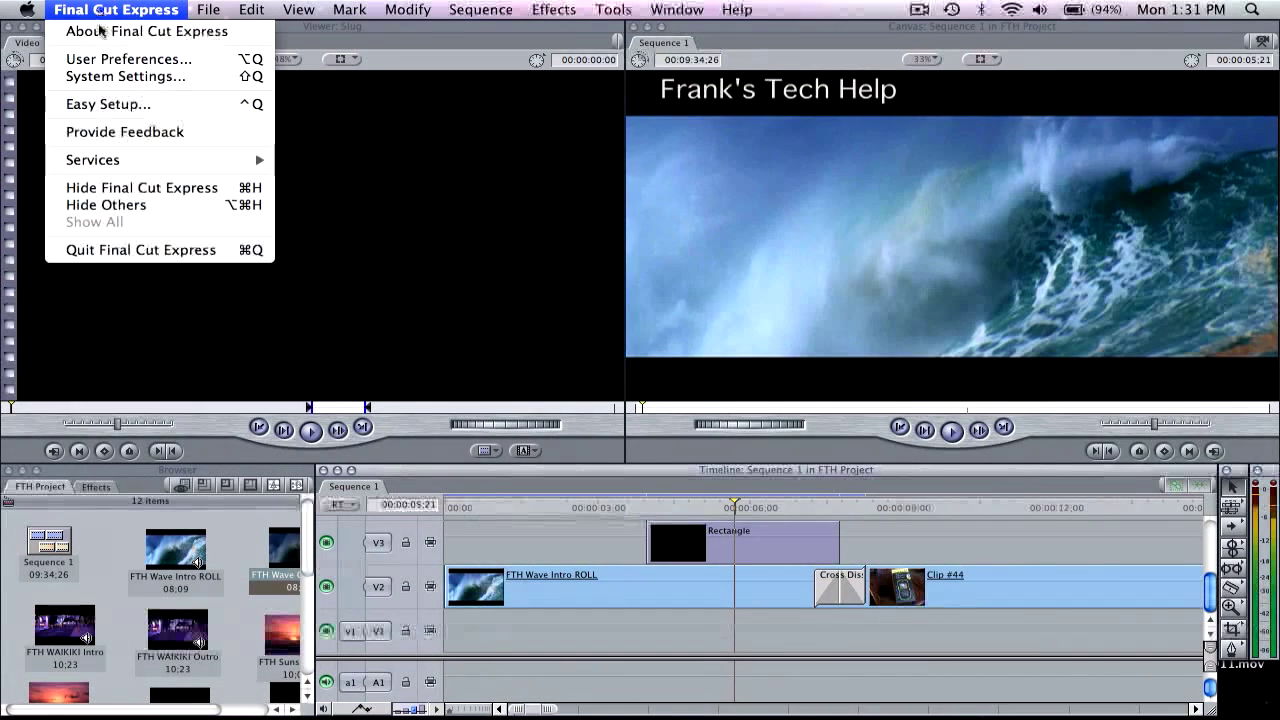
click(113, 104)
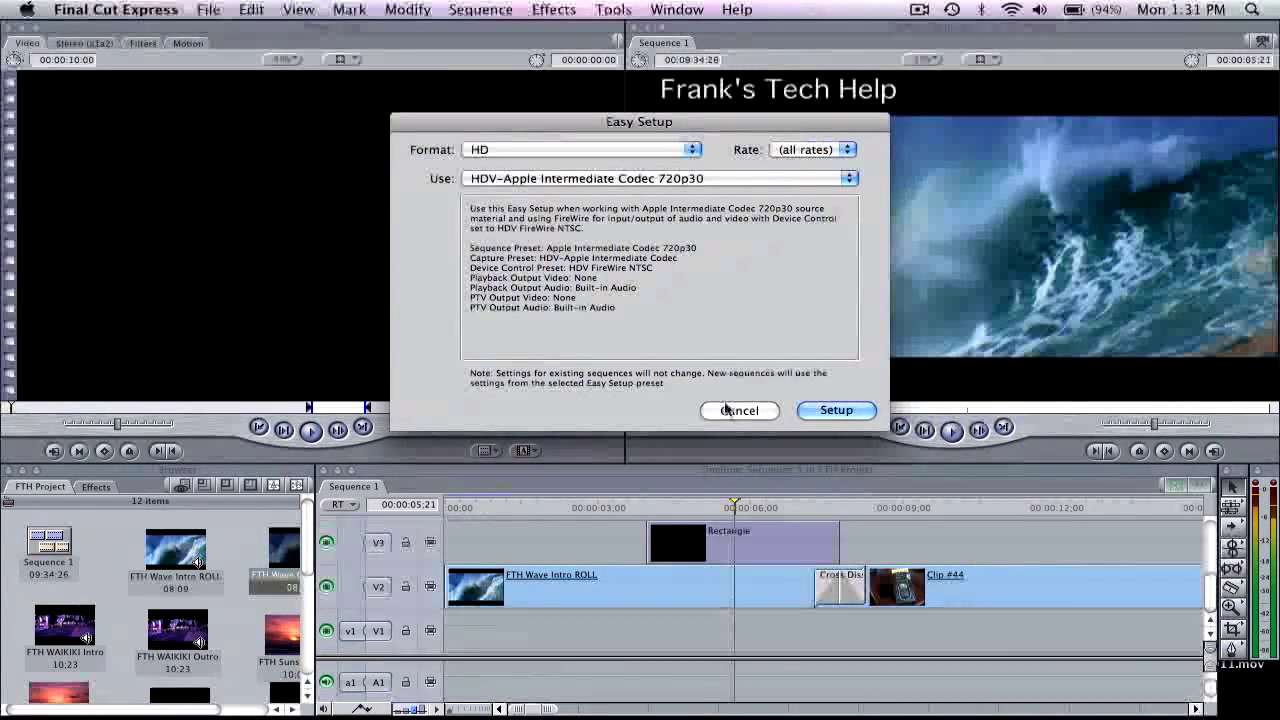
click(731, 410)
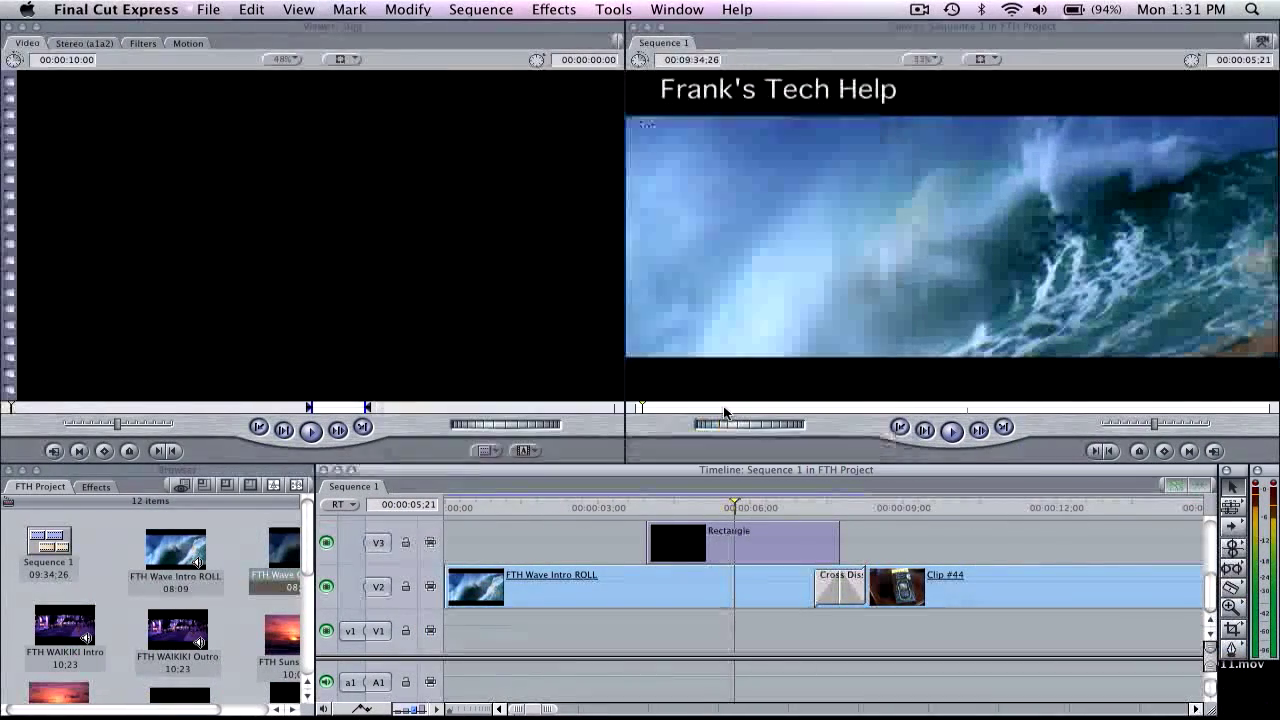
Review each System Settings tab, noting Playback Control's Unlimited RT, Low quality and Dynamic frame rate, then cancel
click(94, 12)
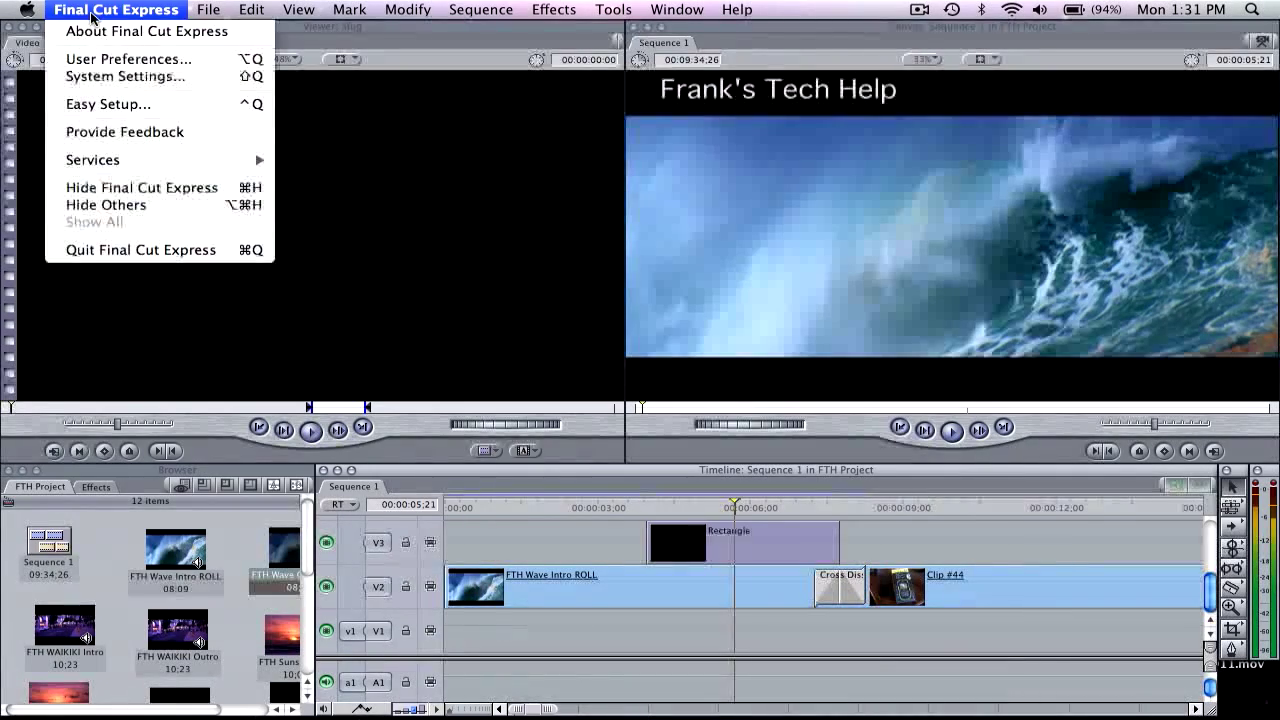
click(114, 79)
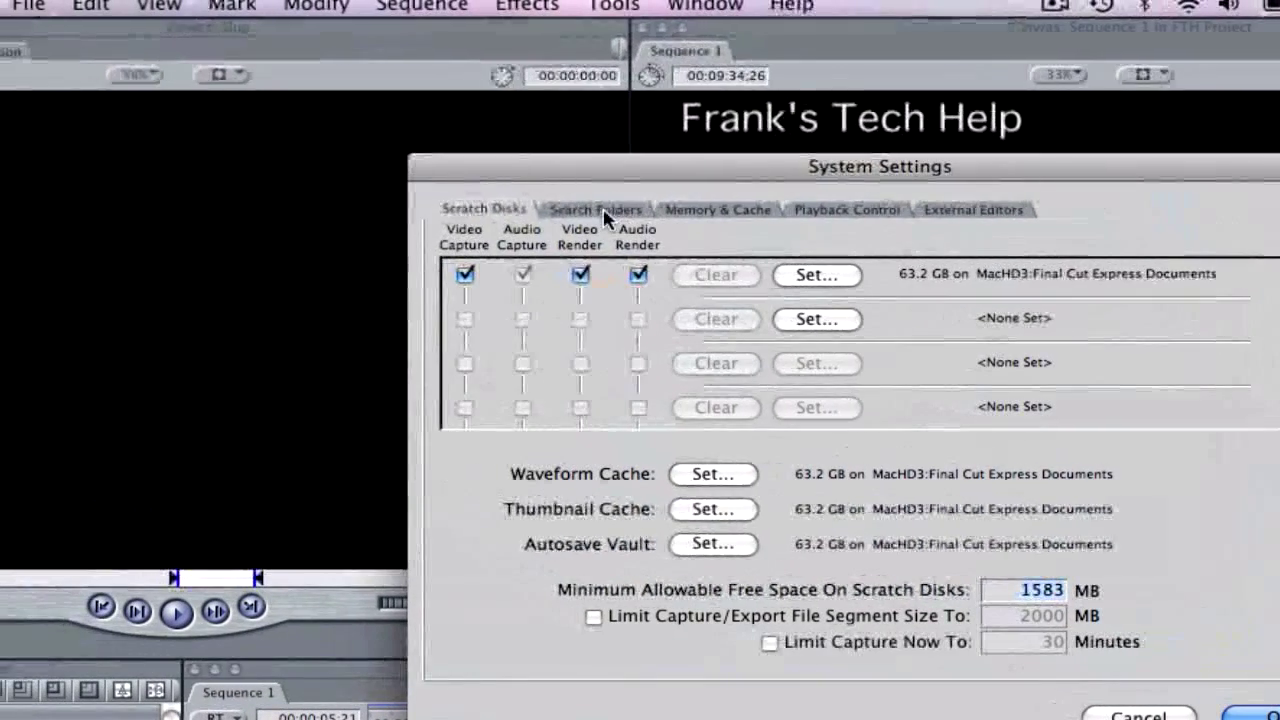
click(413, 106)
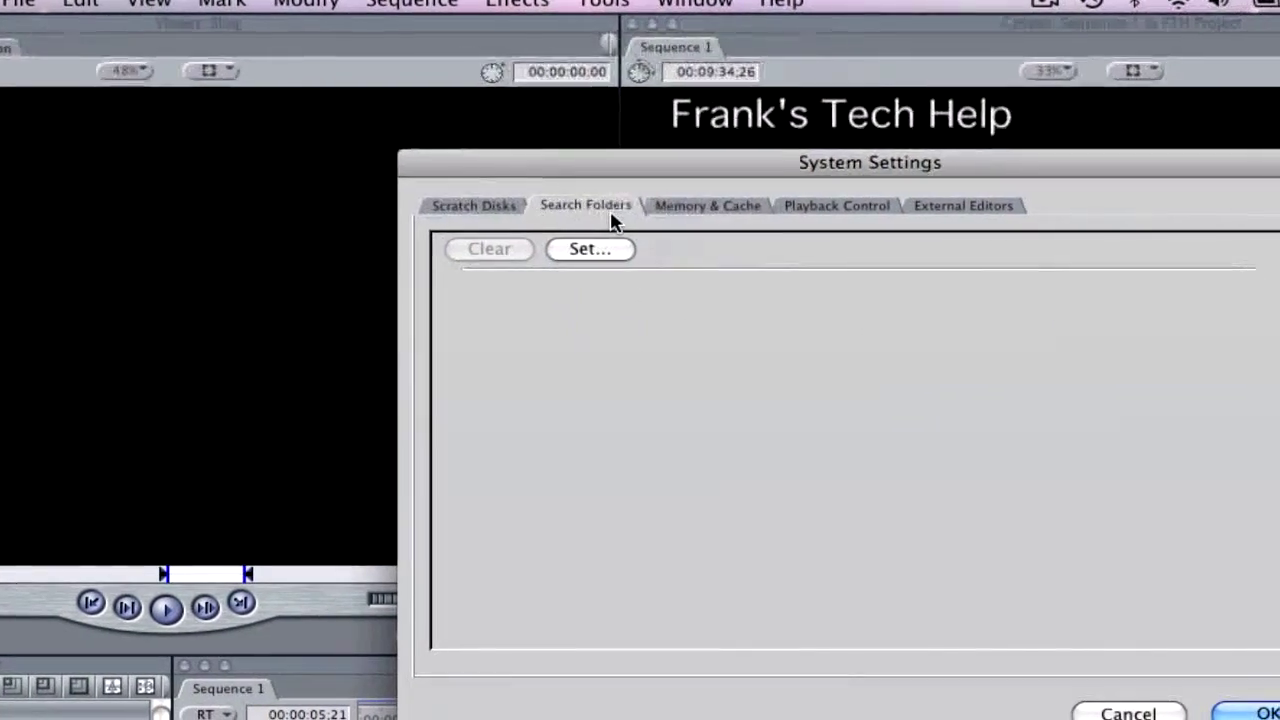
click(740, 212)
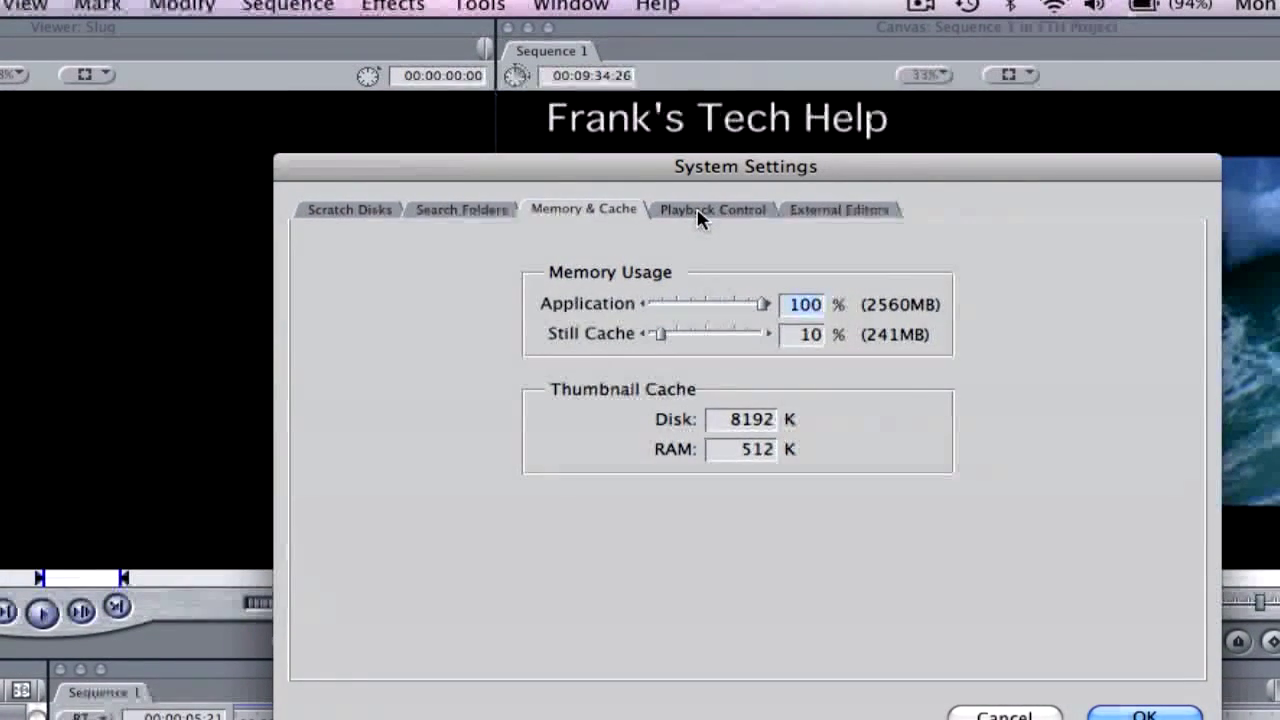
click(698, 214)
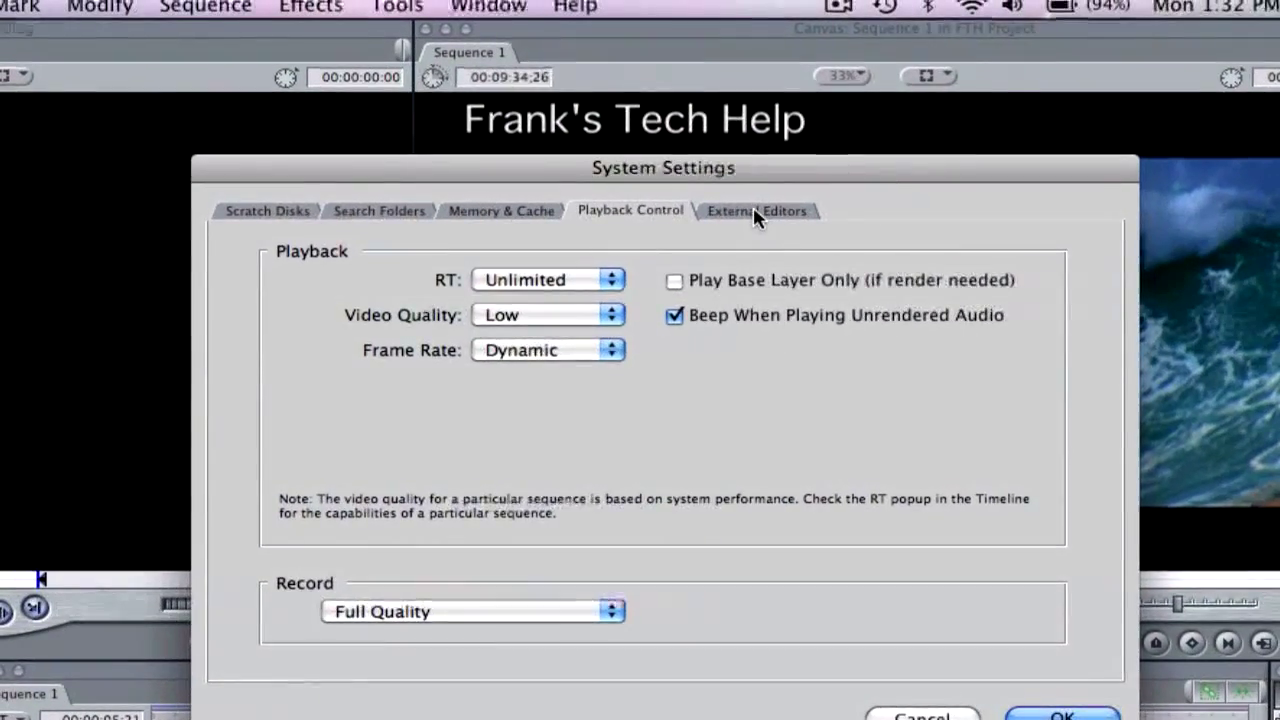
click(797, 152)
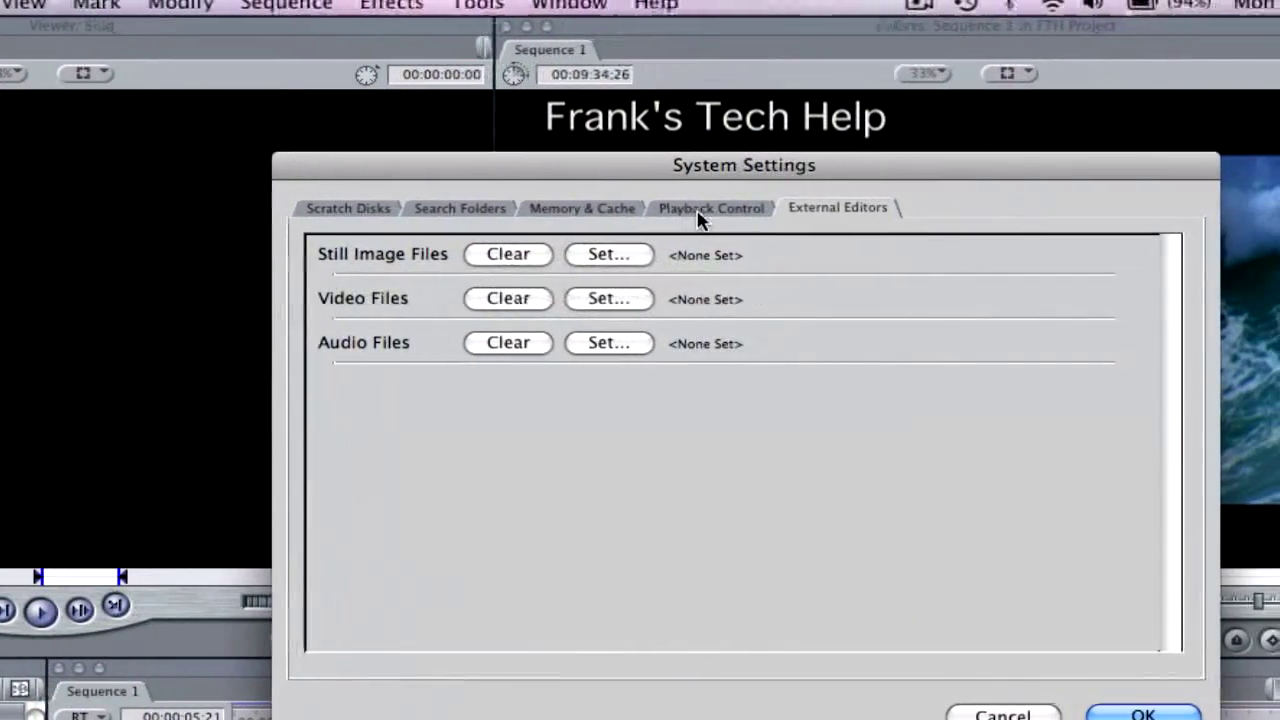
click(685, 158)
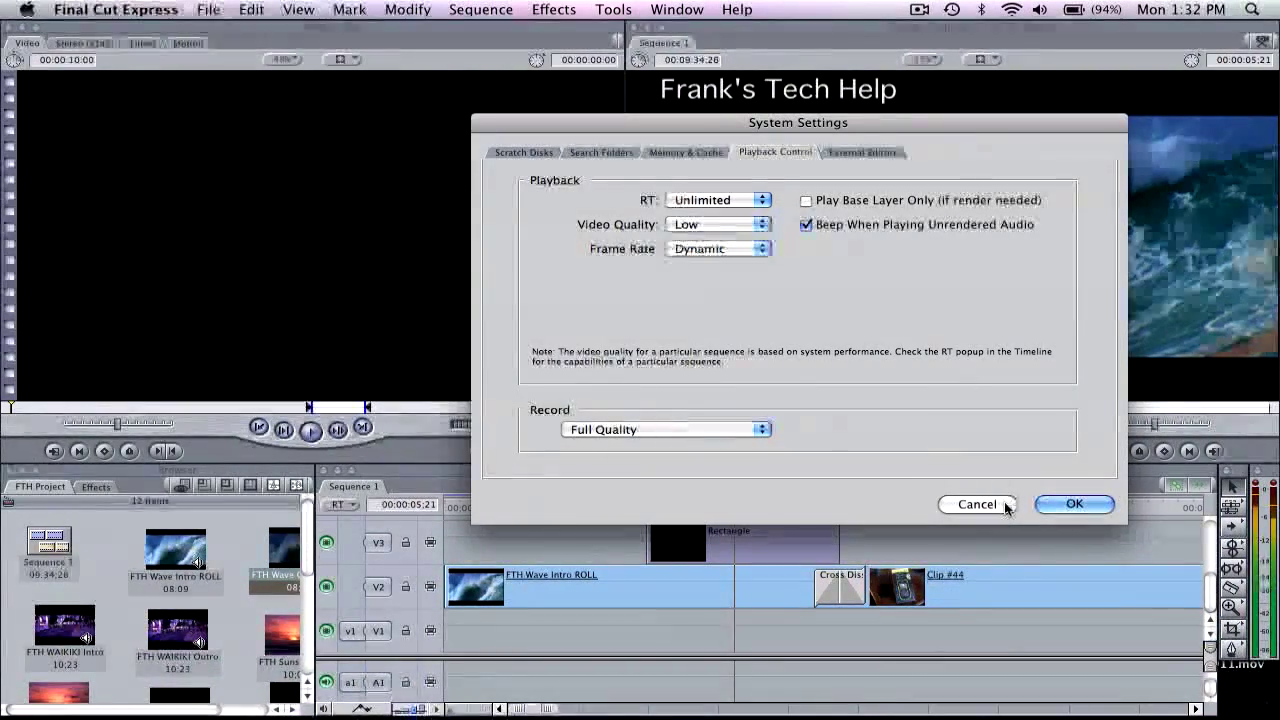
click(1003, 505)
Open User Preferences and view the Editing tab's still duration and trim options
click(104, 12)
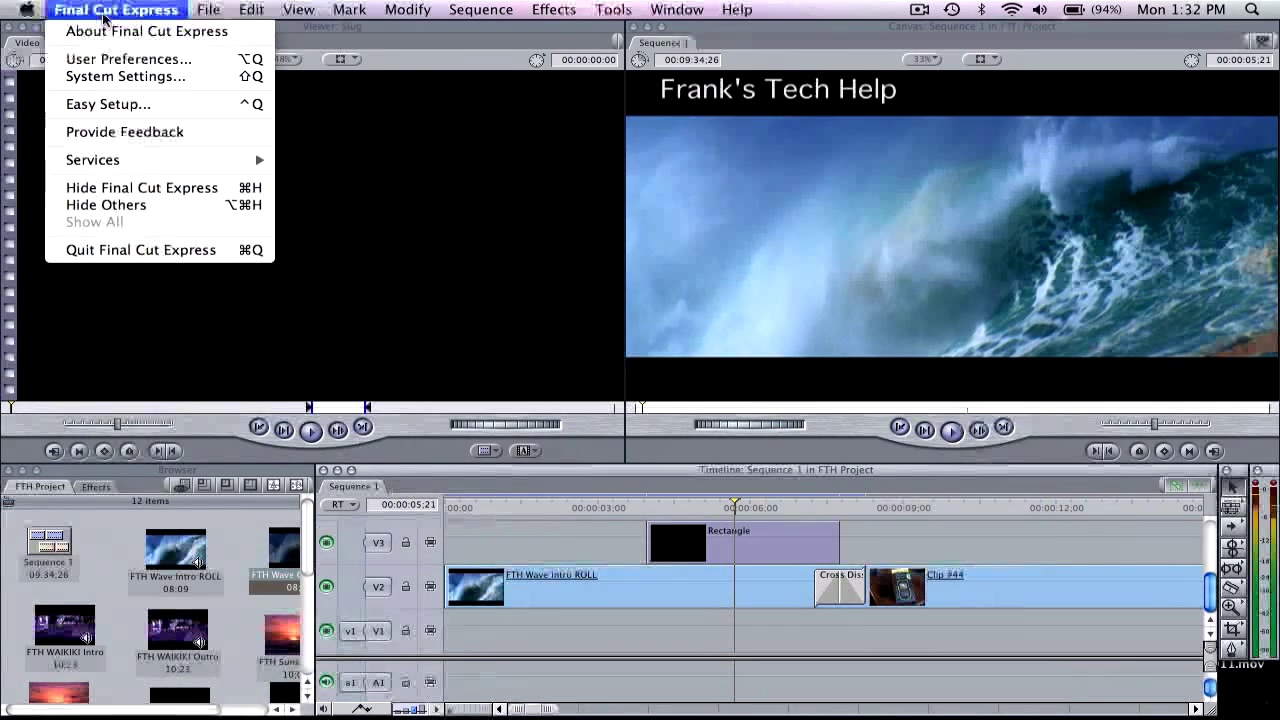
click(100, 59)
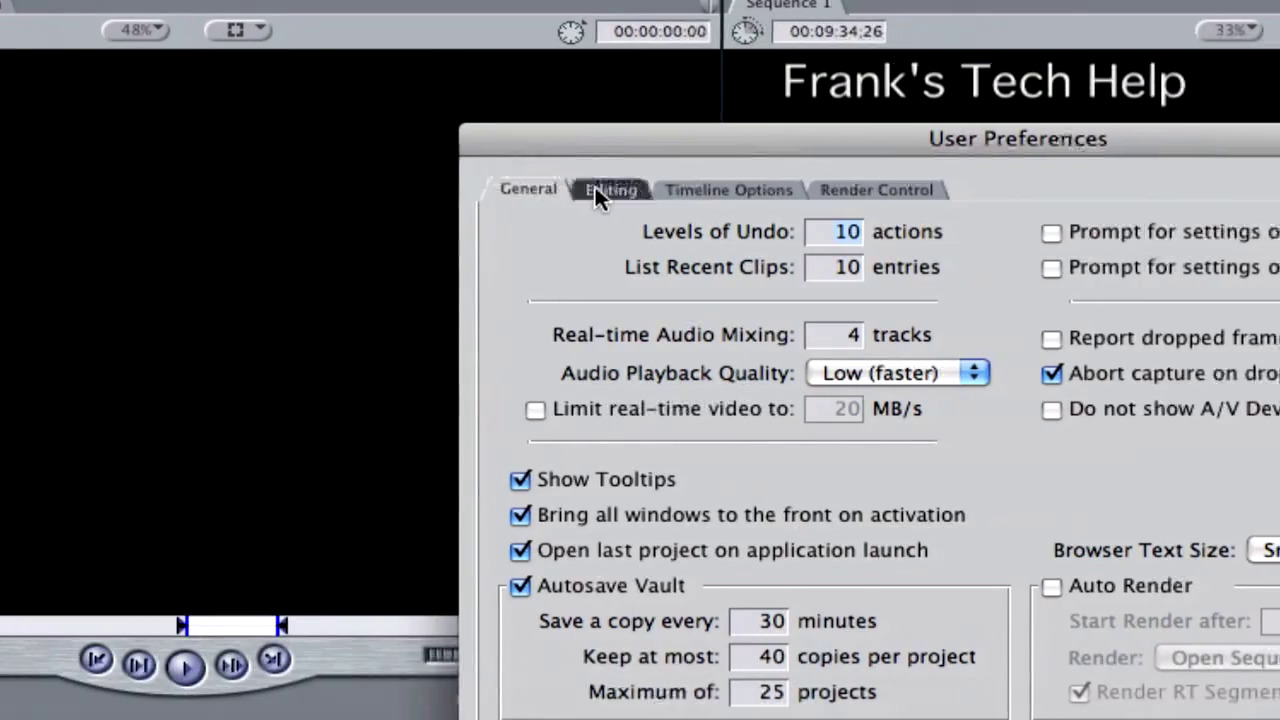
click(596, 188)
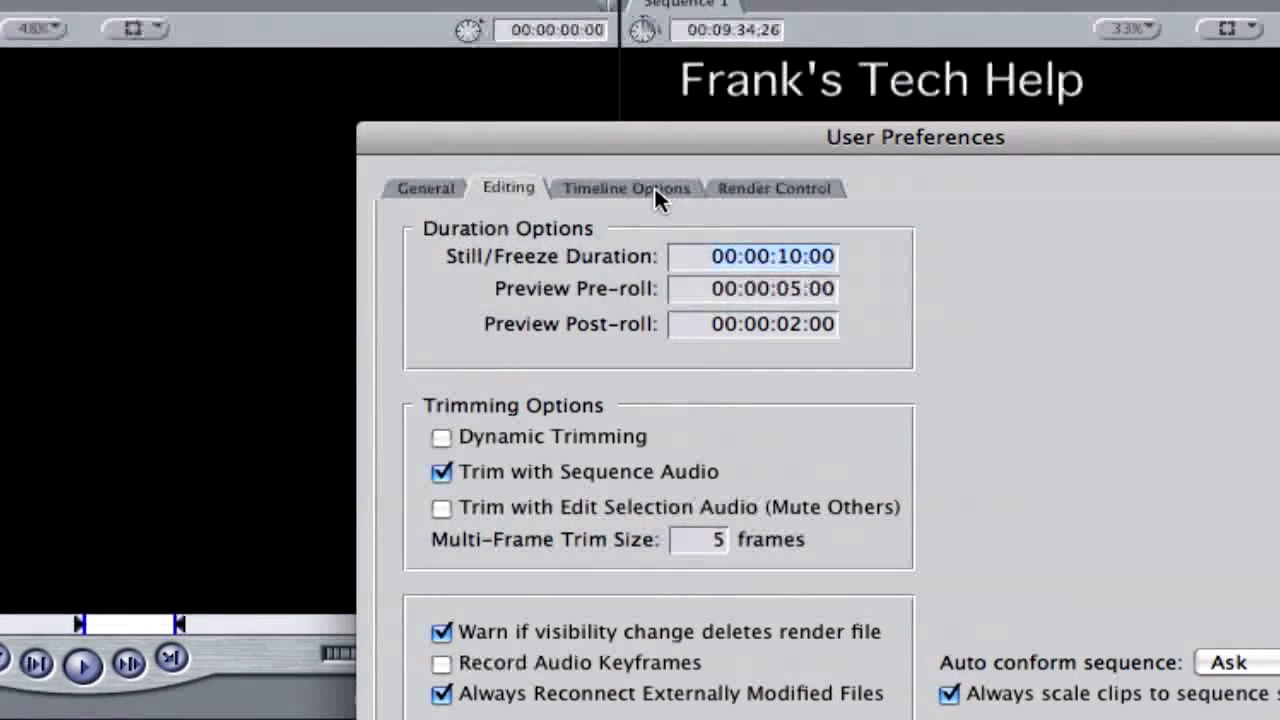
Check the Timeline Options, Render Control (100% frame rate and resolution) and General tabs, then cancel User Preferences
click(598, 130)
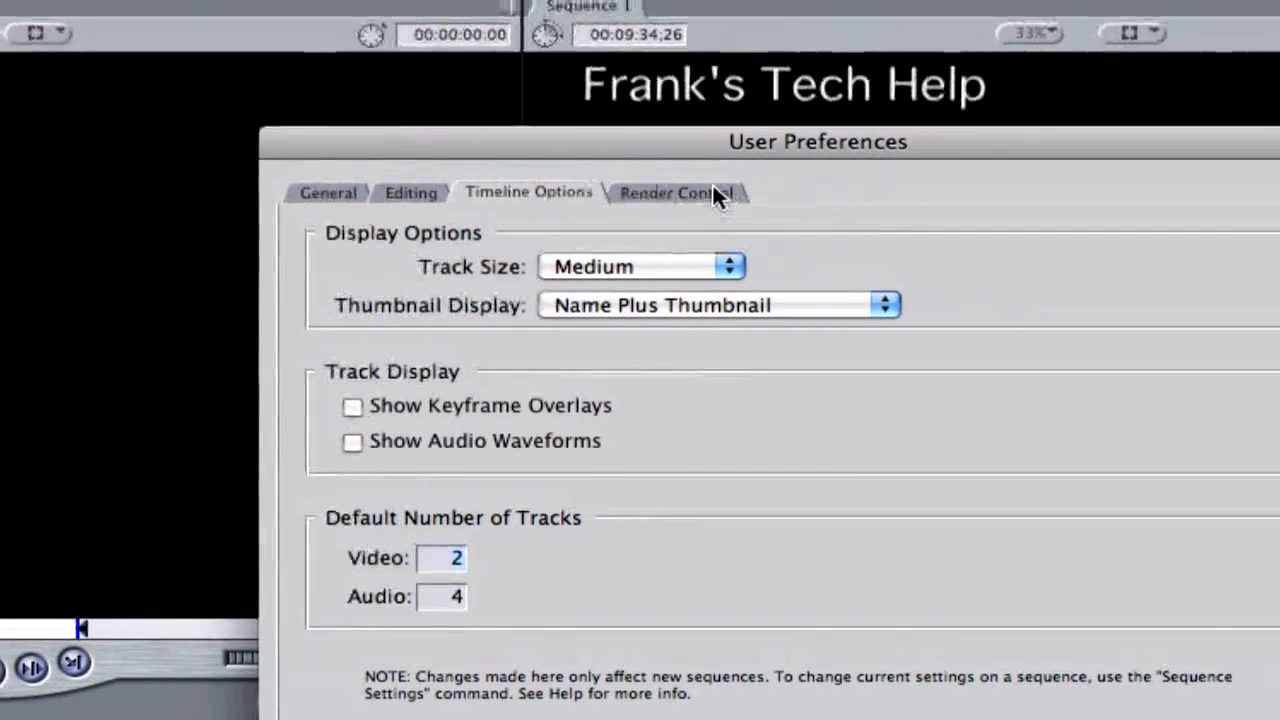
click(714, 193)
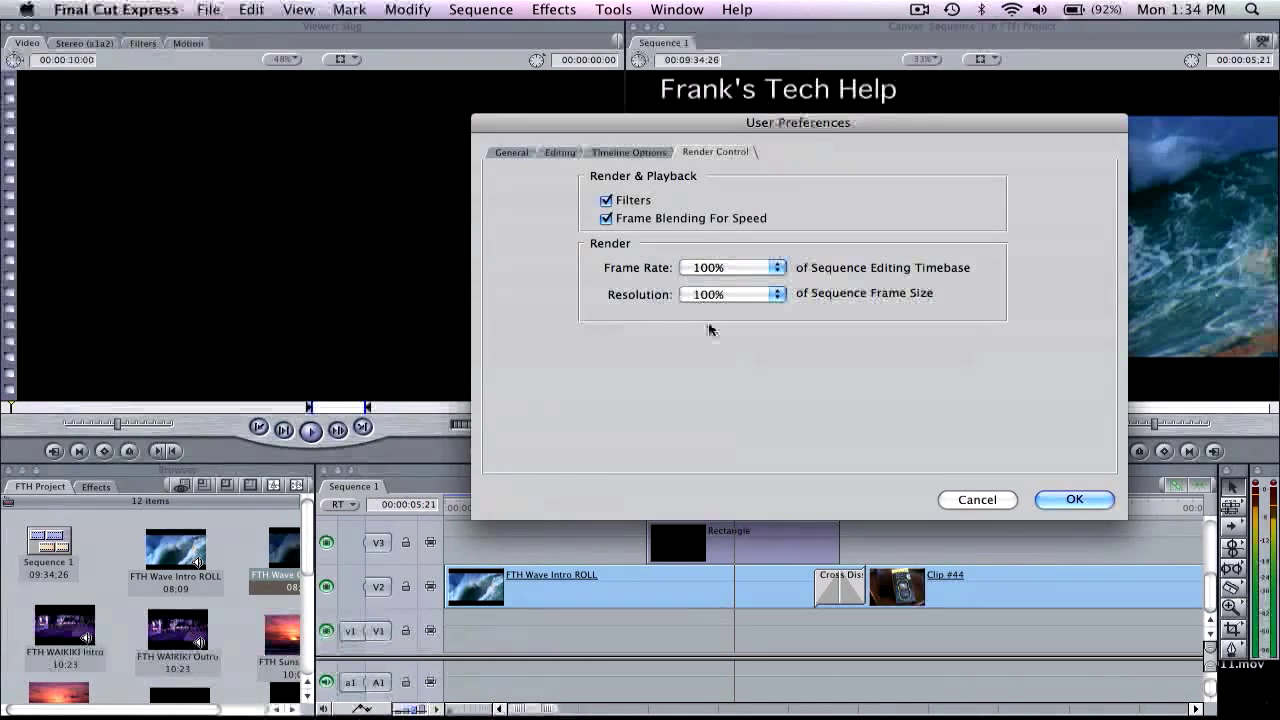
click(522, 156)
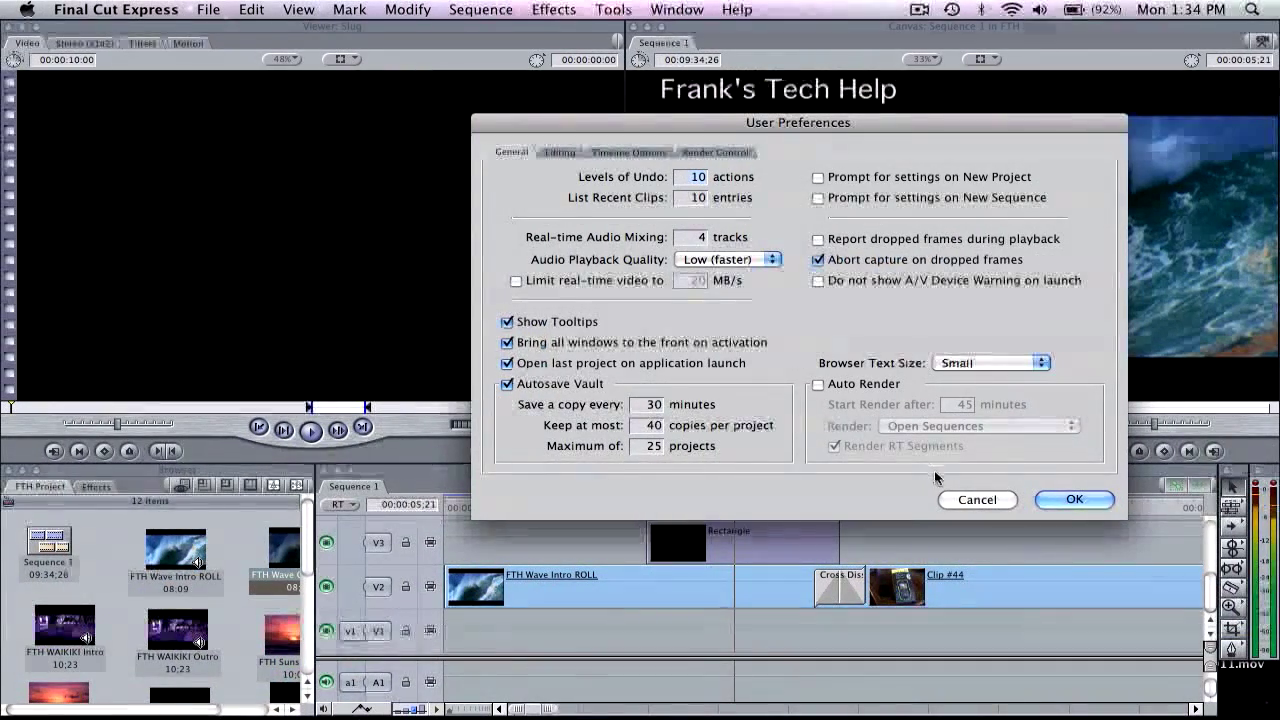
click(958, 499)
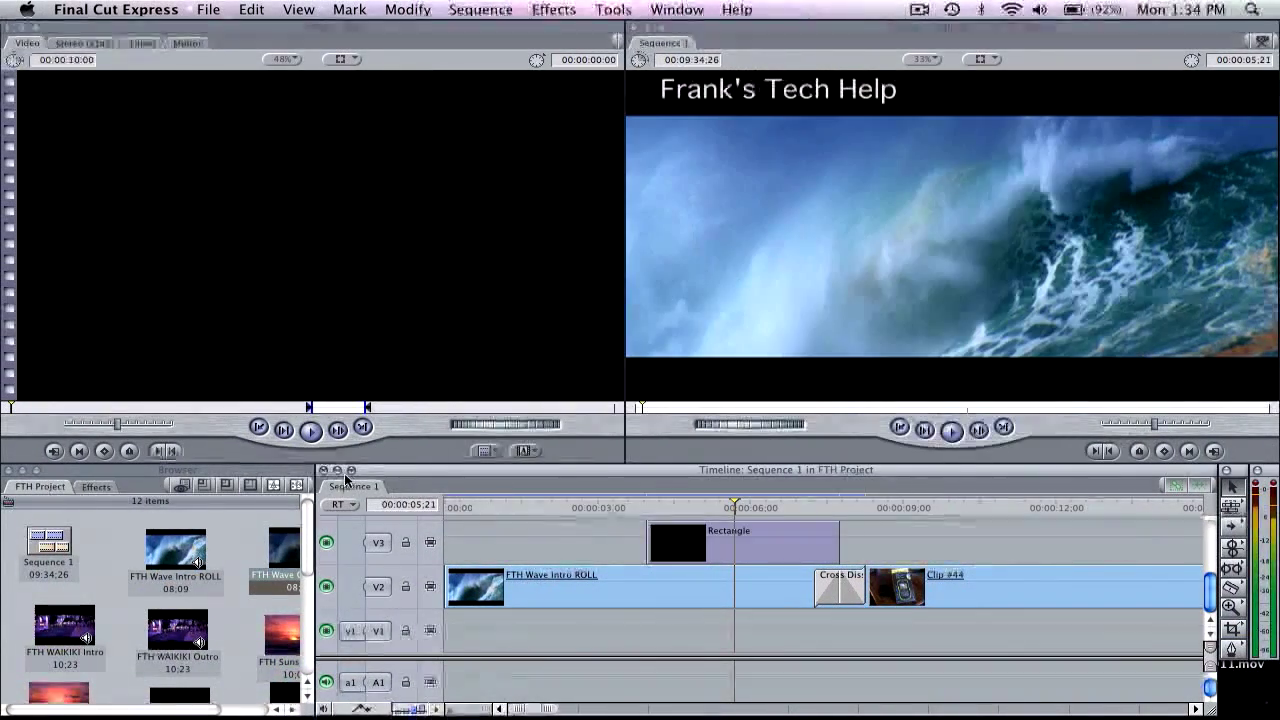
Reopen System Settings, confirm Playback Control shows RT Unlimited, Low quality, Dynamic frame rate, and cancel
click(103, 12)
click(112, 78)
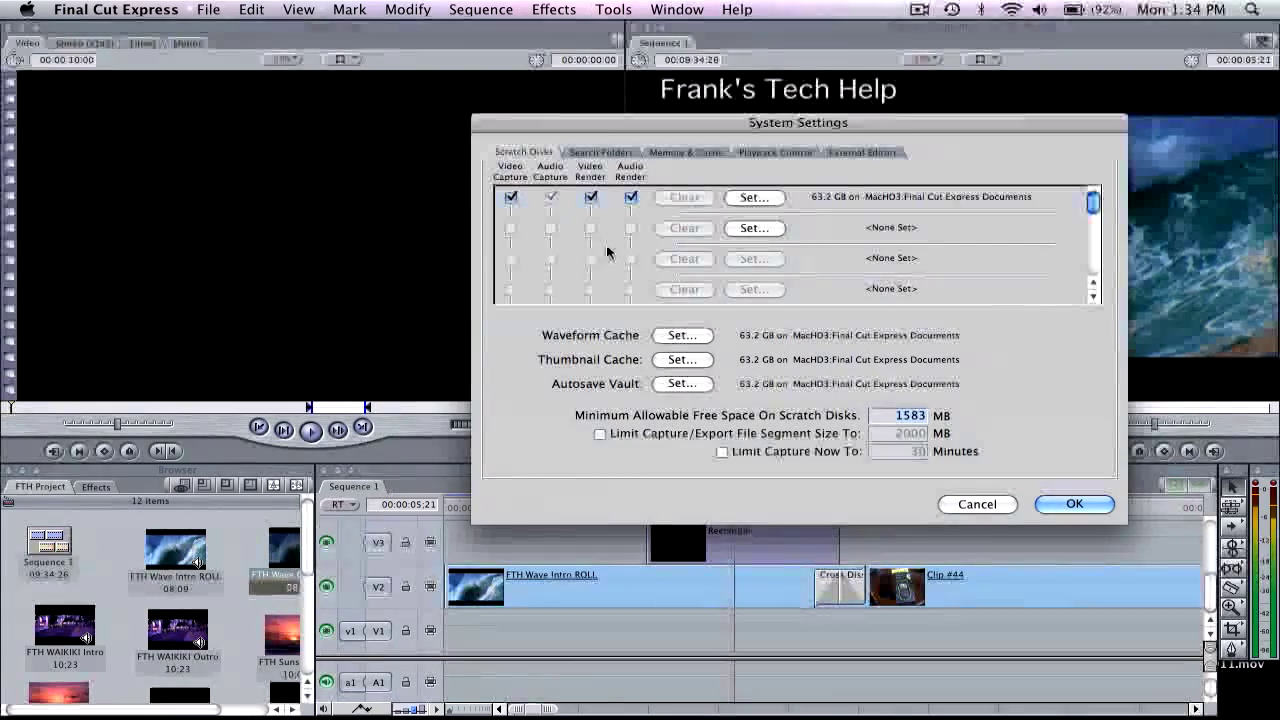
click(767, 150)
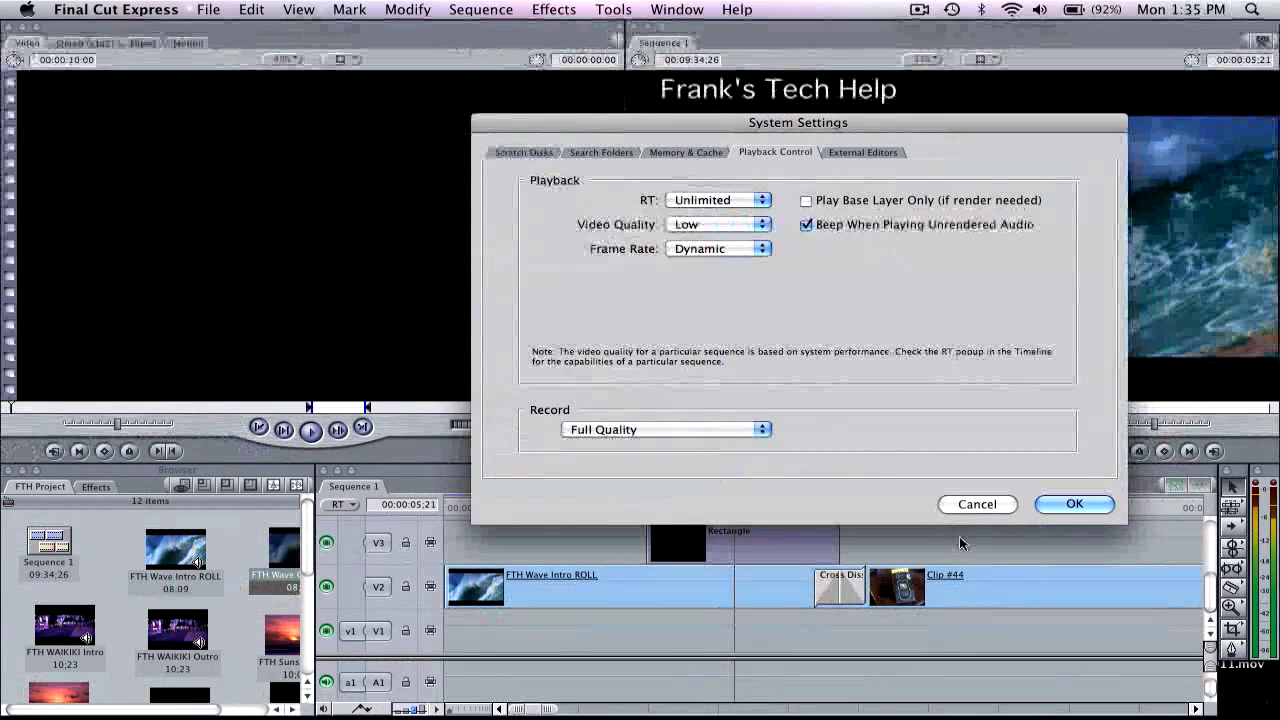
click(977, 505)
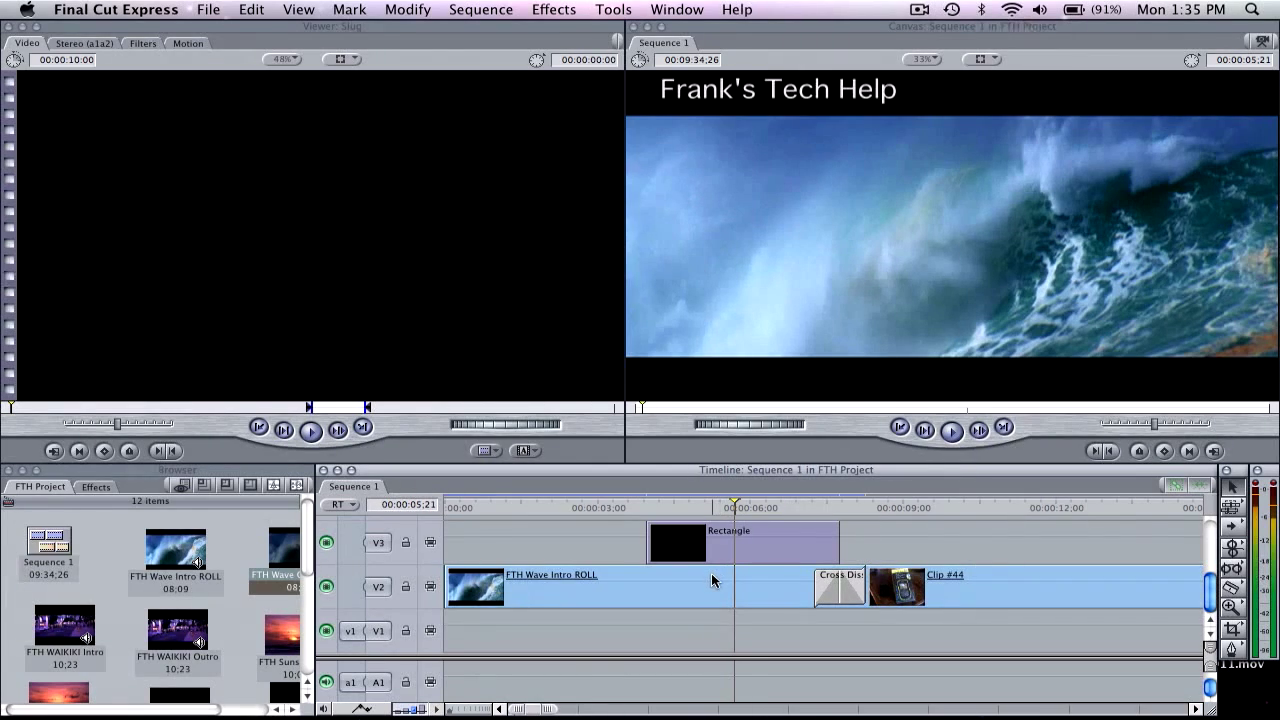
Select the FTH Wave Intro ROLL clip on V2 and inspect the Sequence menu's Render Selection and Render All options
click(711, 575)
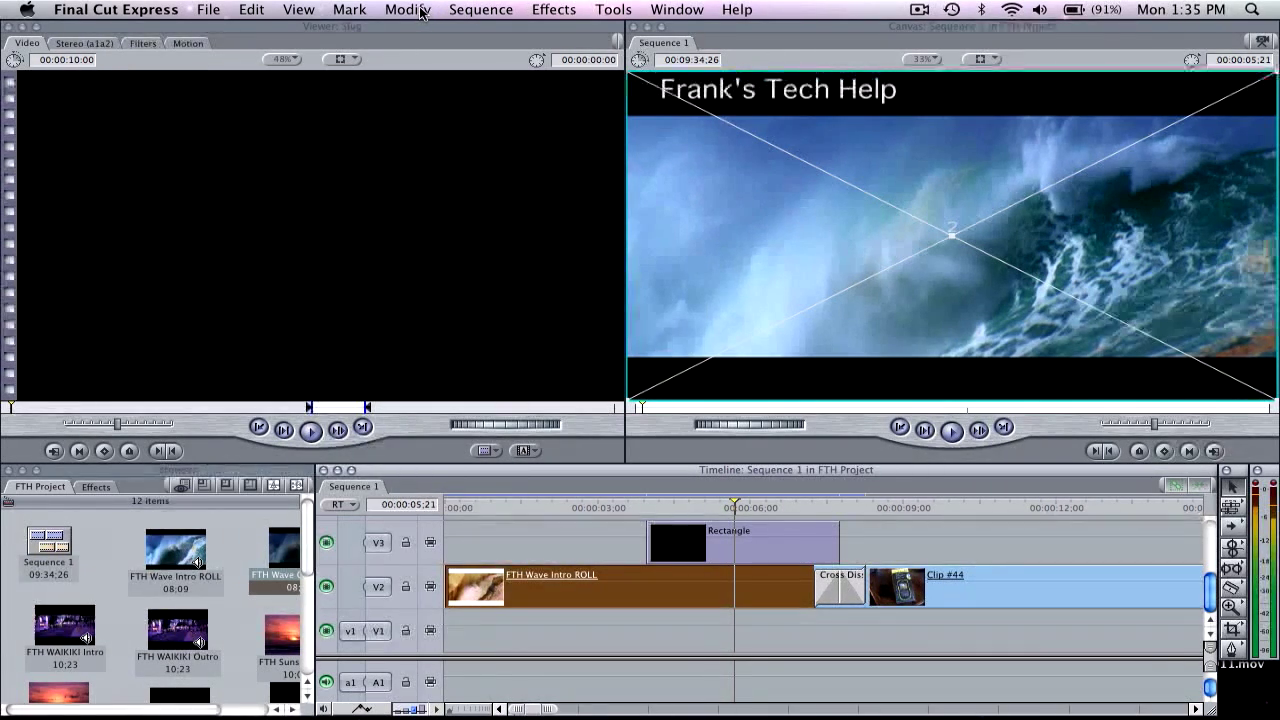
click(459, 12)
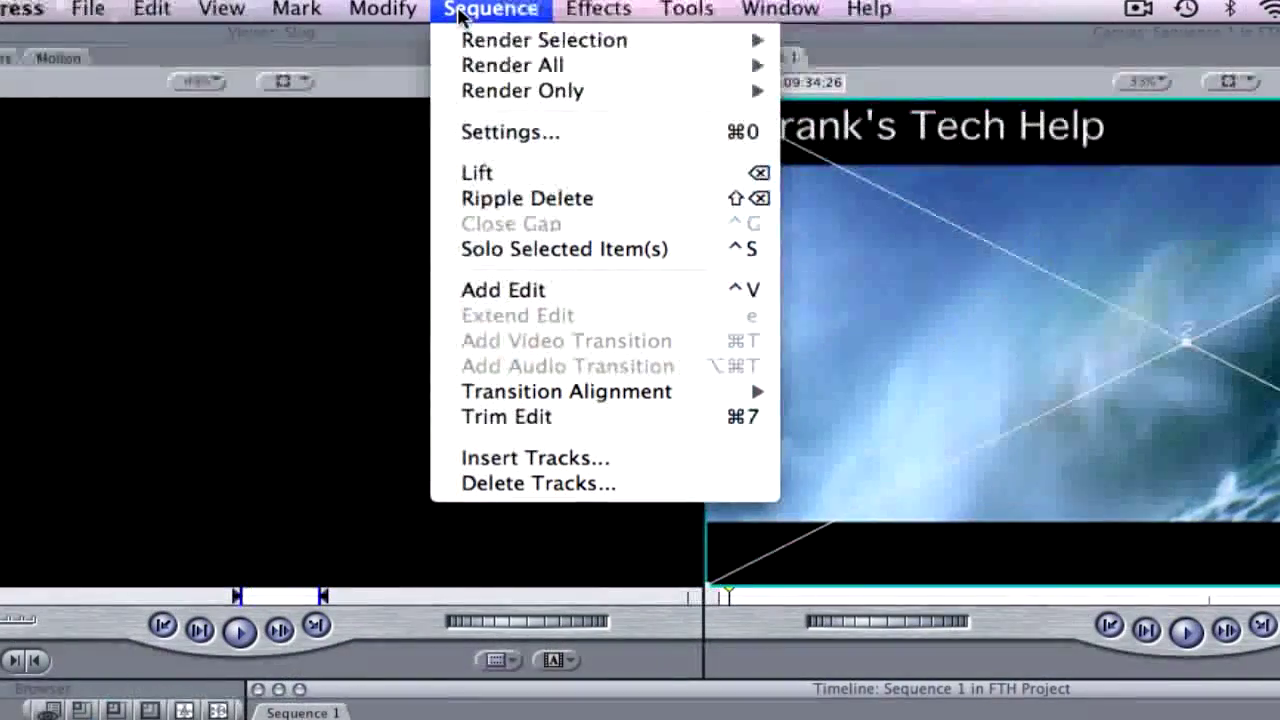
mouse_move(494, 34)
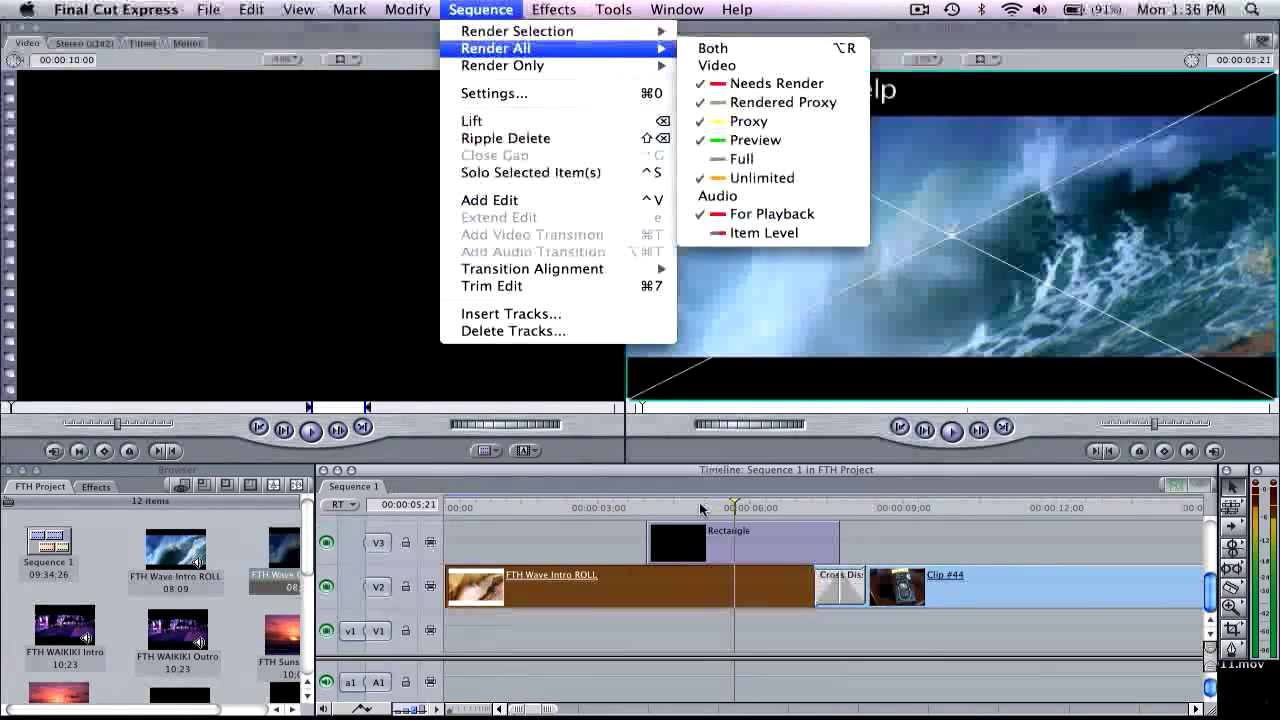
click(702, 511)
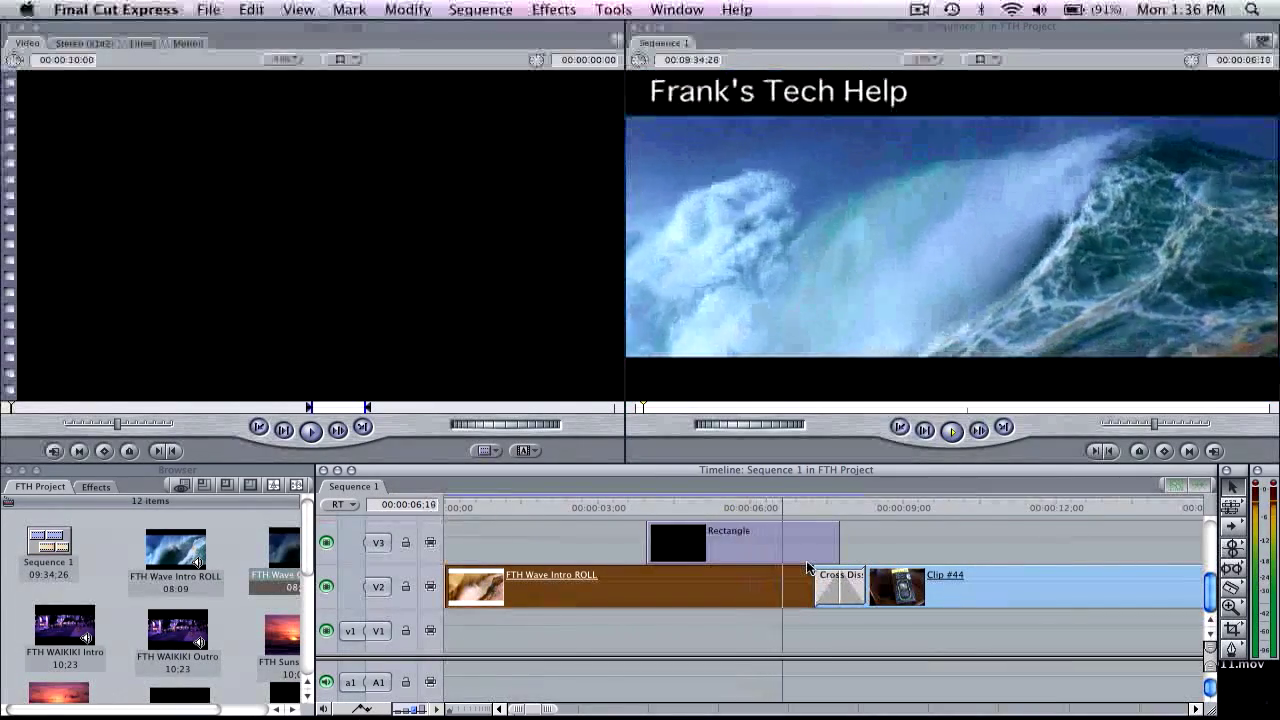
Start playback and check the Sequence > Render All options without changing them
key(space)
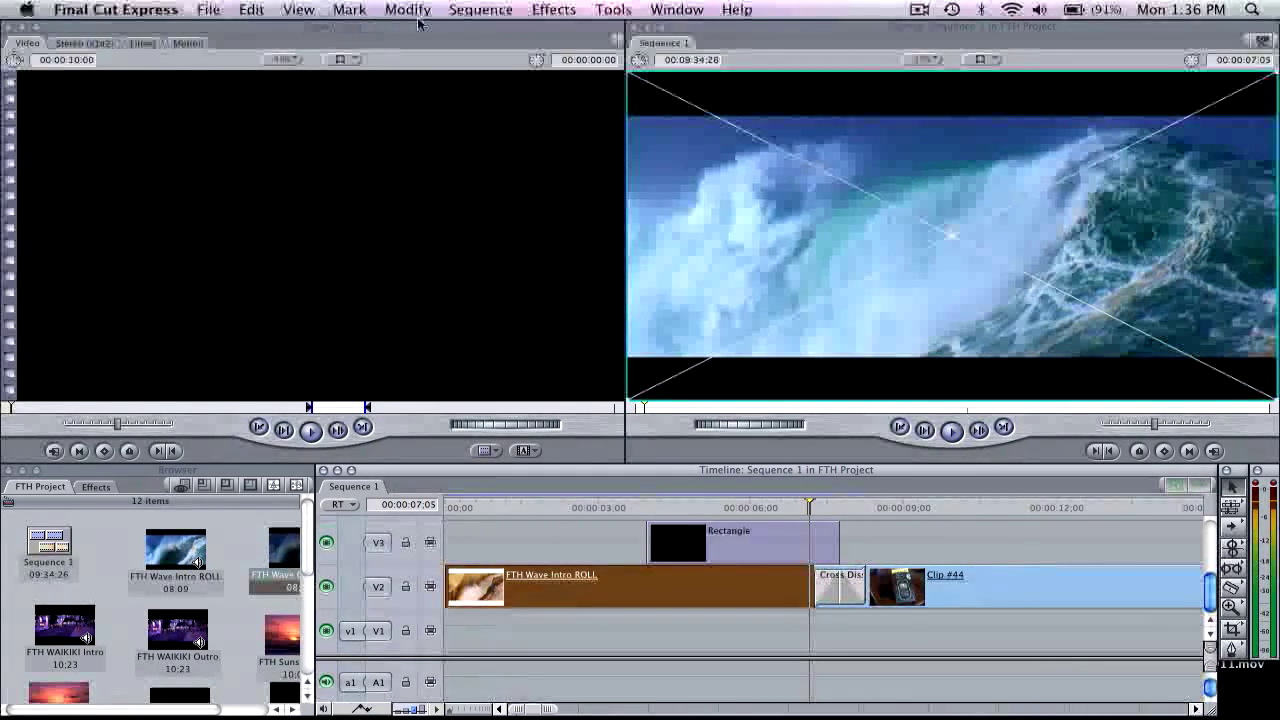
click(470, 11)
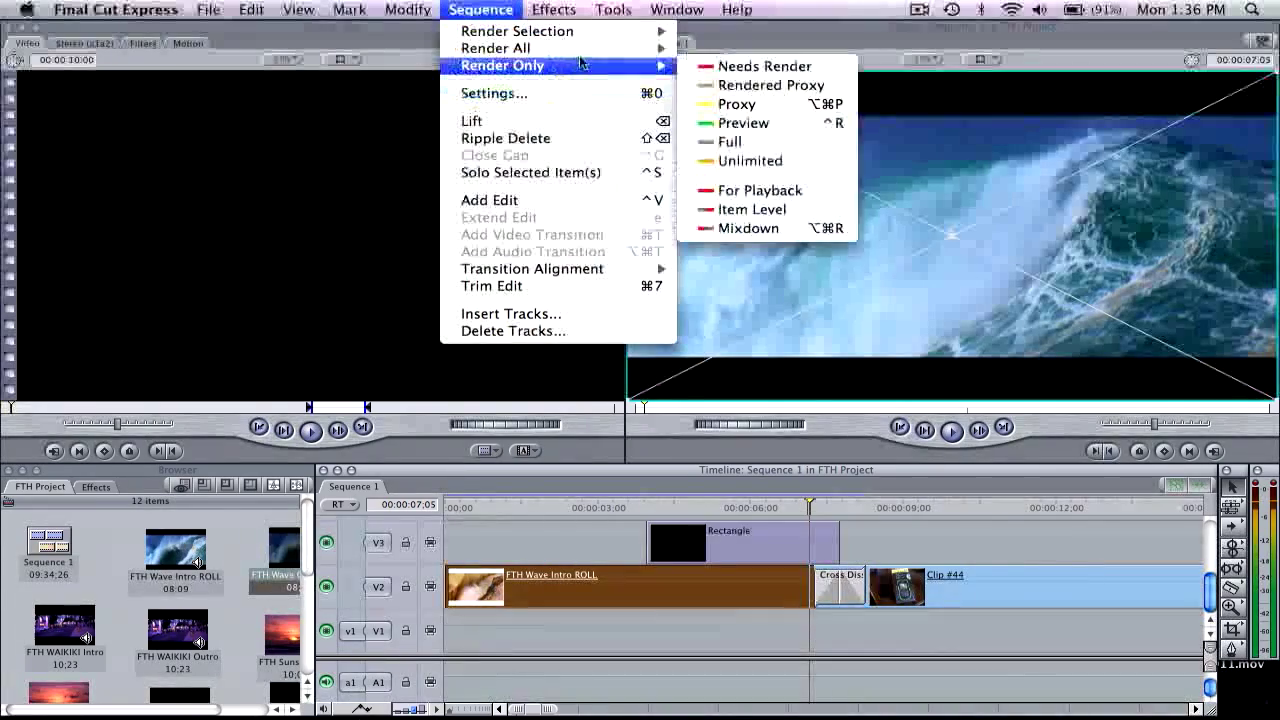
mouse_move(586, 49)
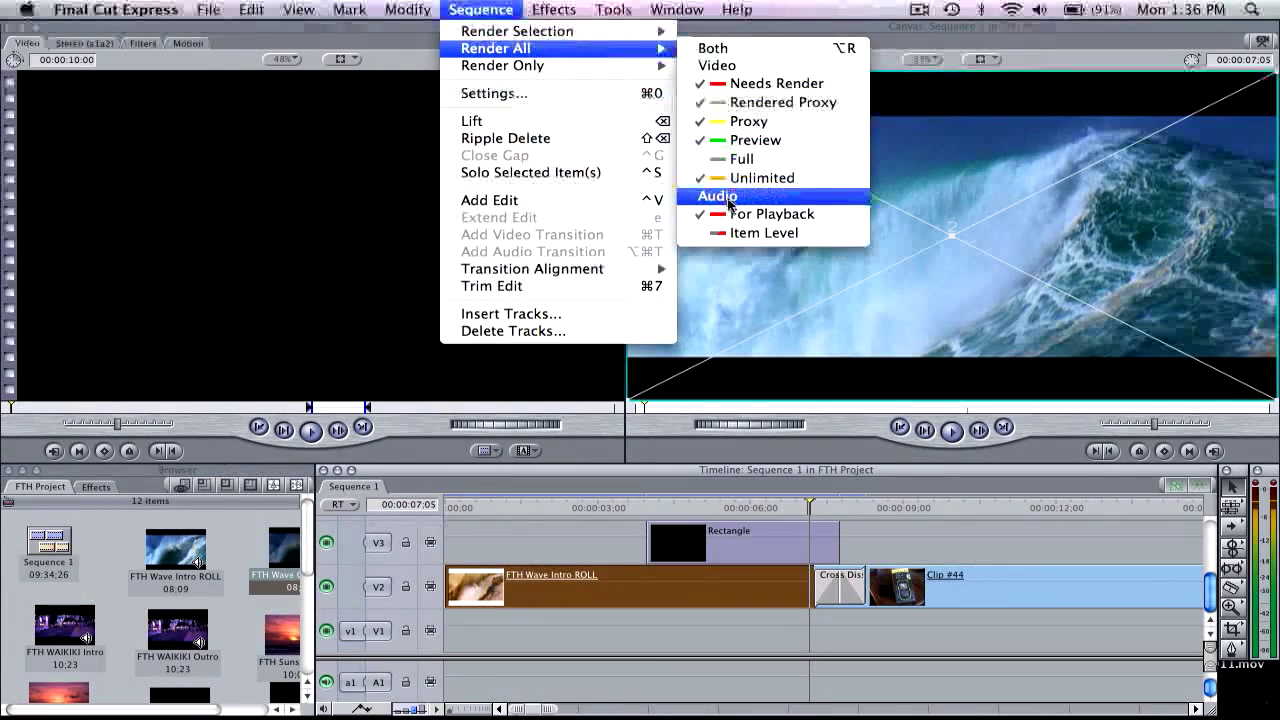
click(780, 508)
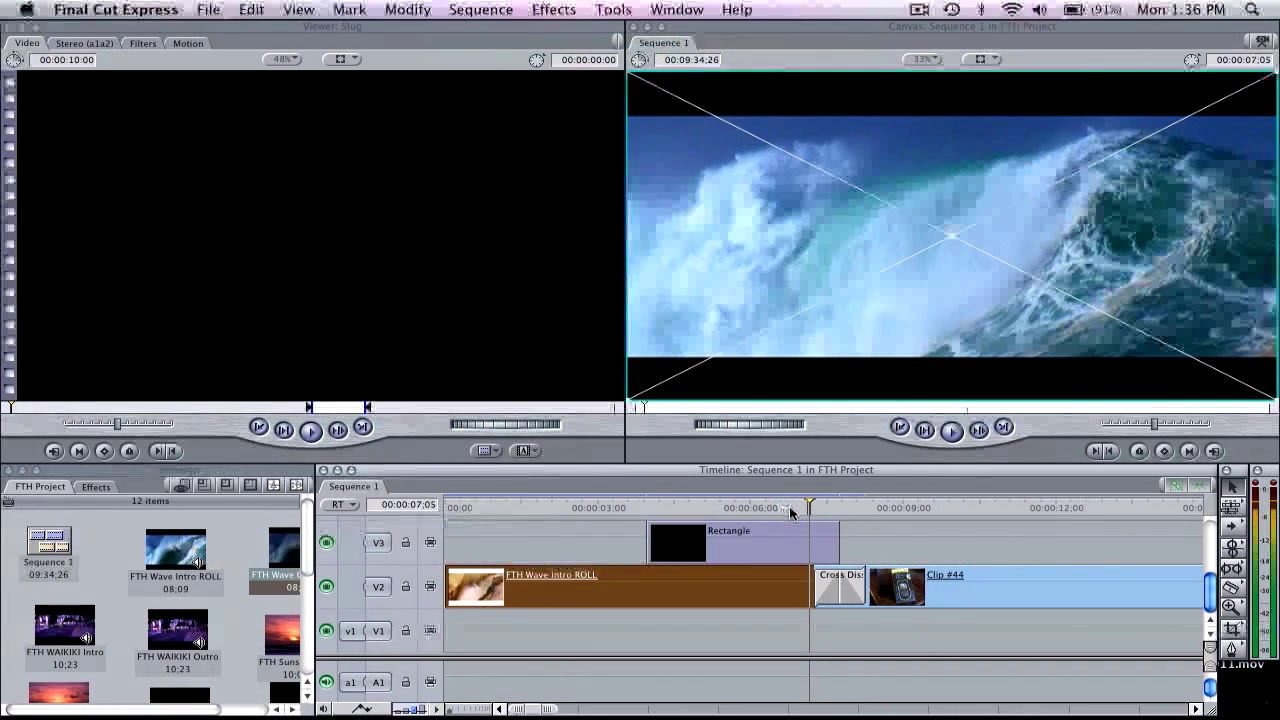
Shuttle with J, L and Space through the title fade and Cross Dissolve, then return to 00:00:06:02
key(j)
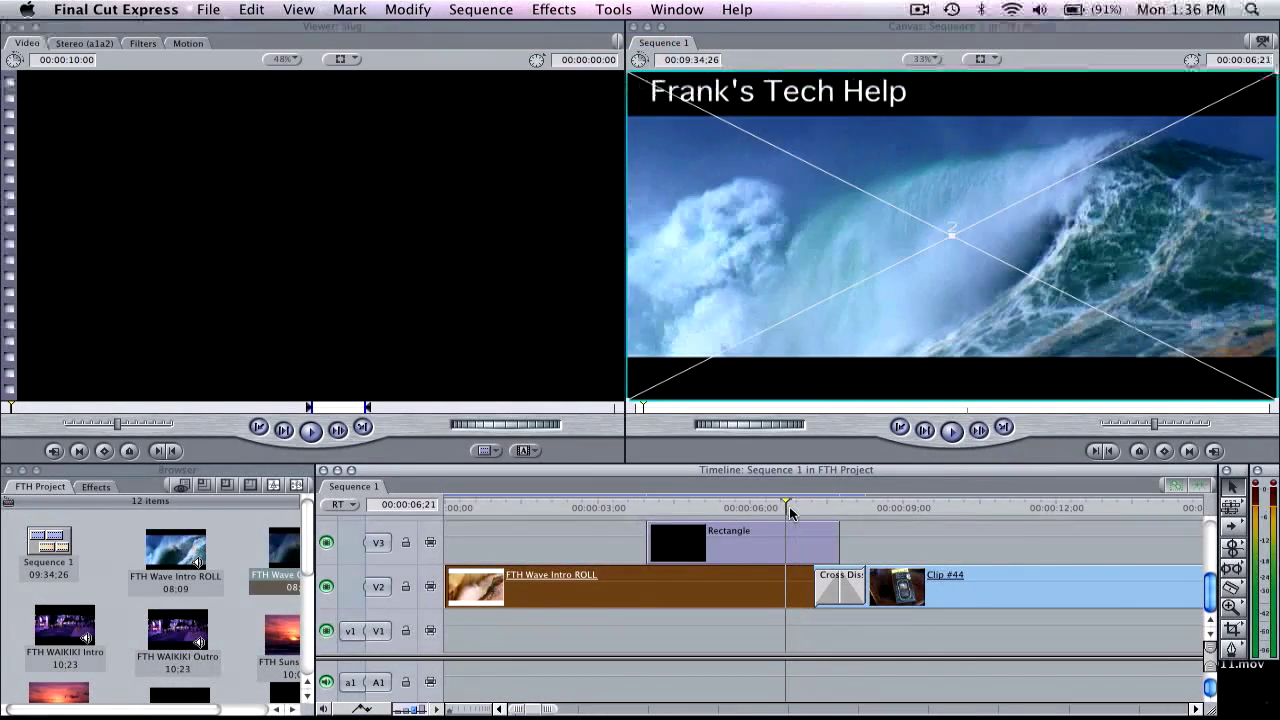
key(l)
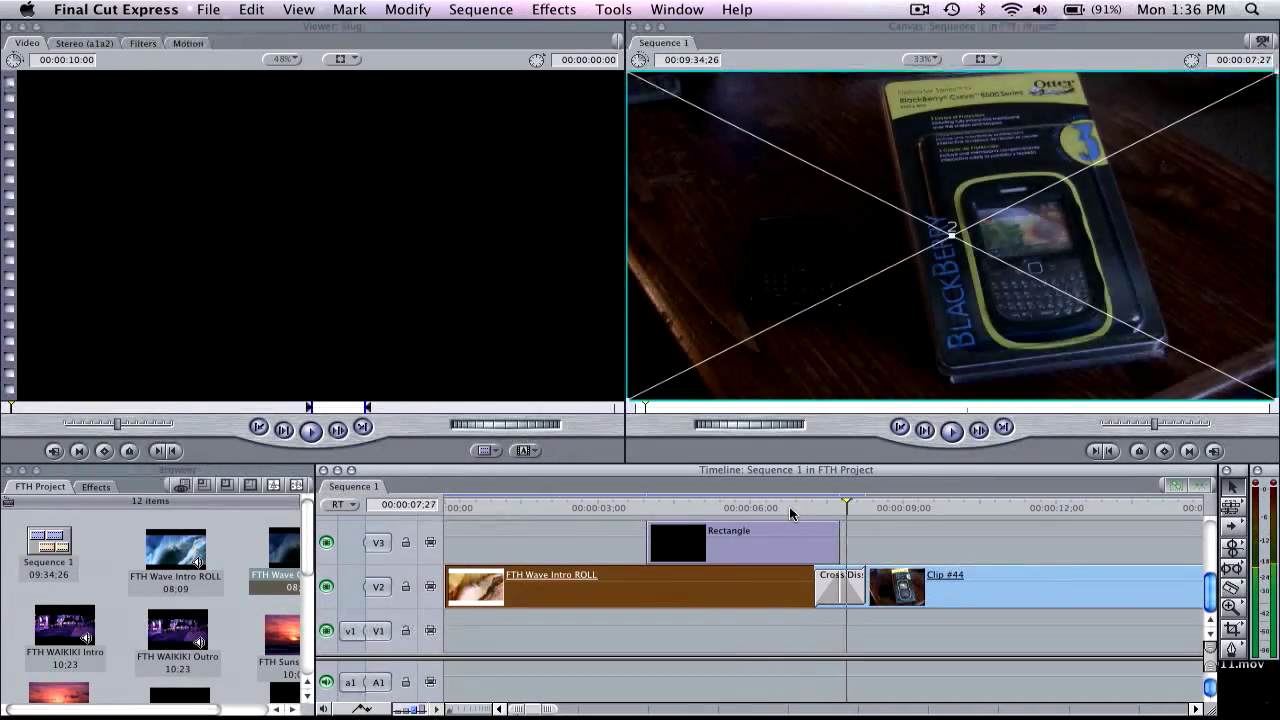
key(Left)
key(Left)
key(Left)
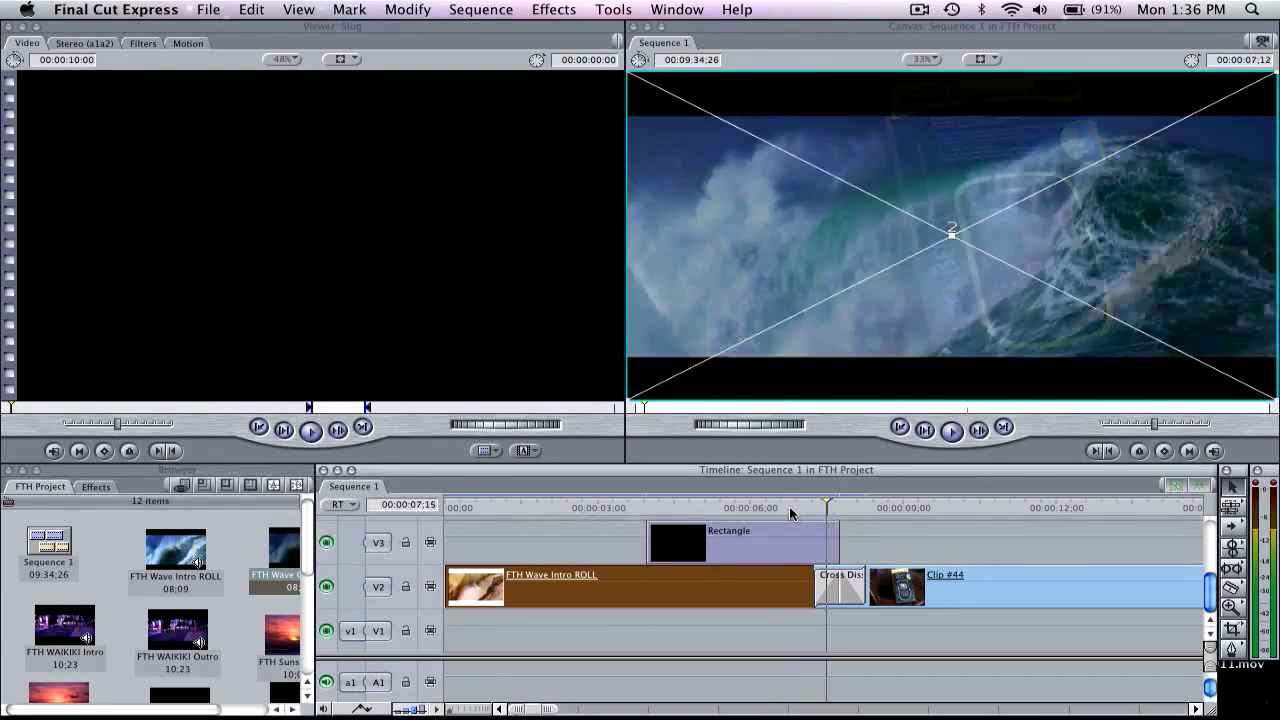
key(Left)
key(Left)
key(Left)
key(Left)
key(Left)
key(Left)
key(Left)
key(Left)
key(Left)
key(Left)
key(Left)
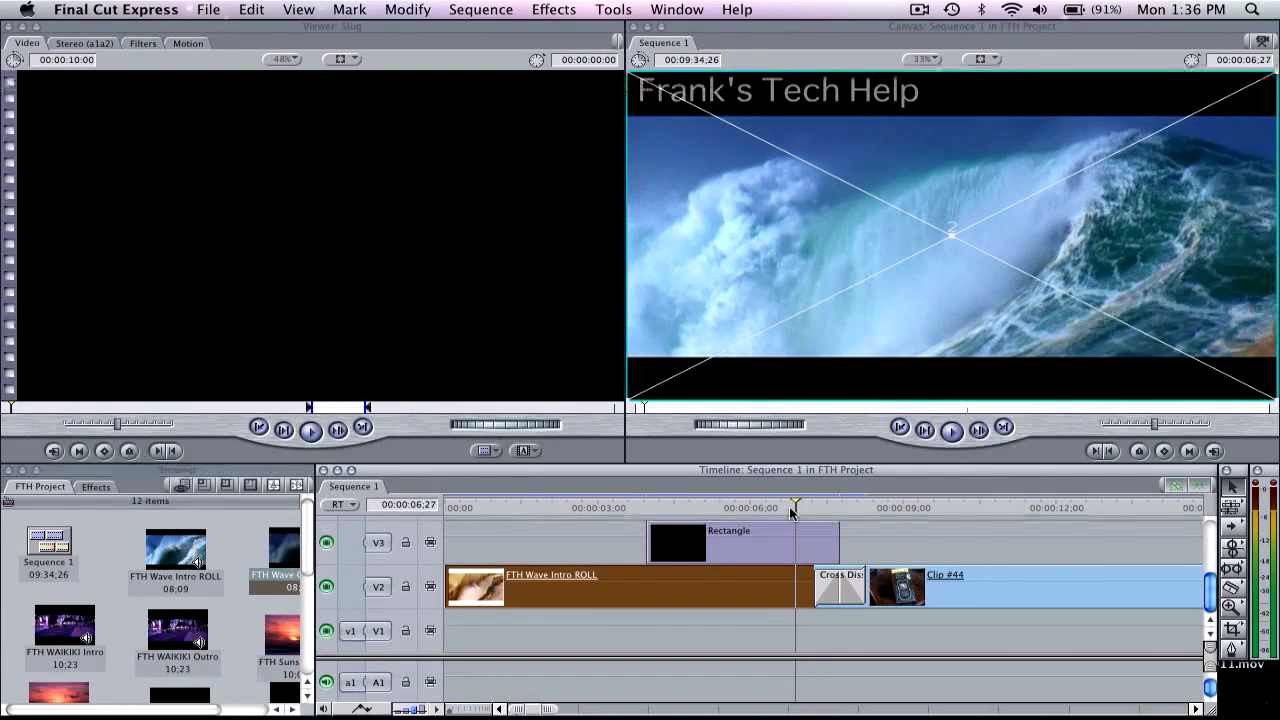
key(space)
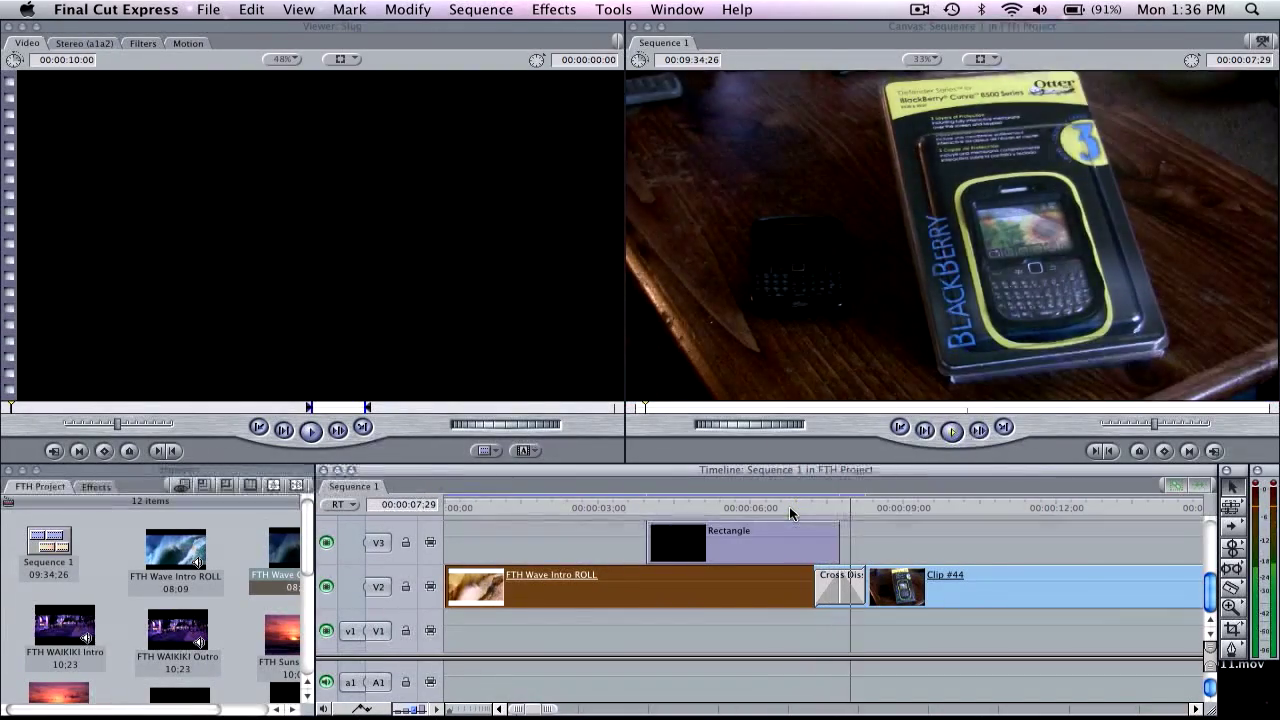
key(space)
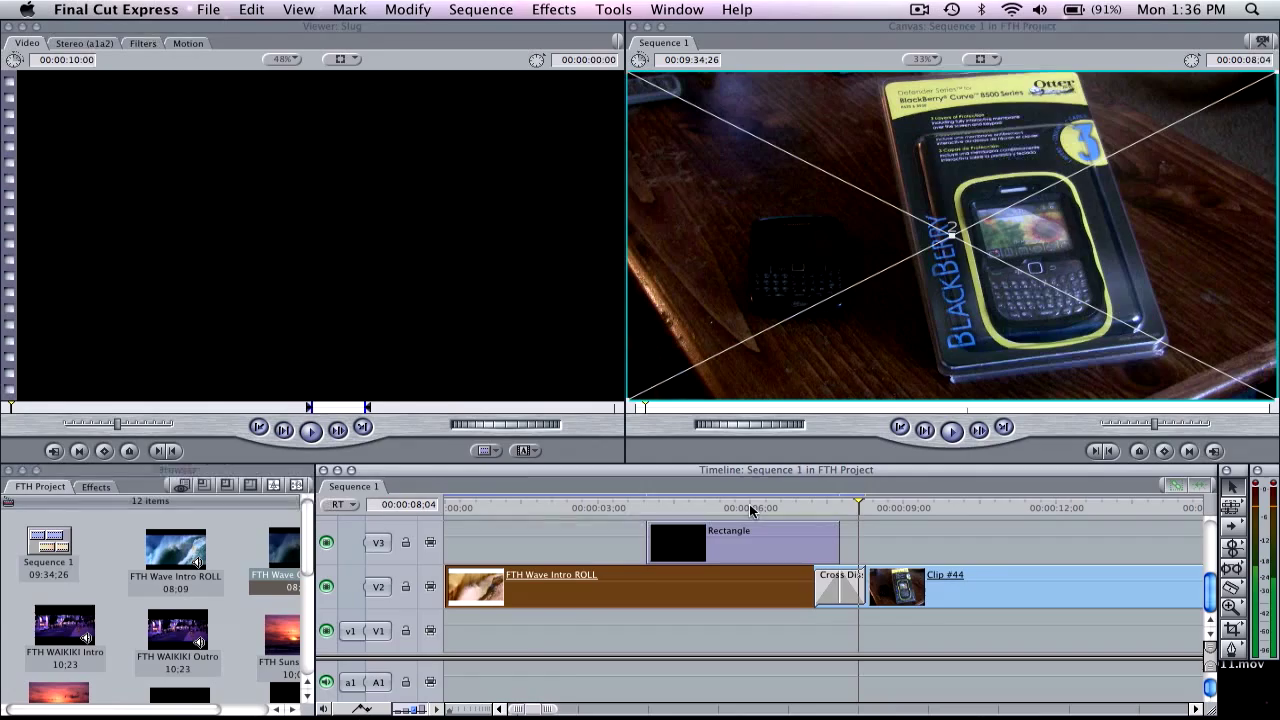
click(752, 504)
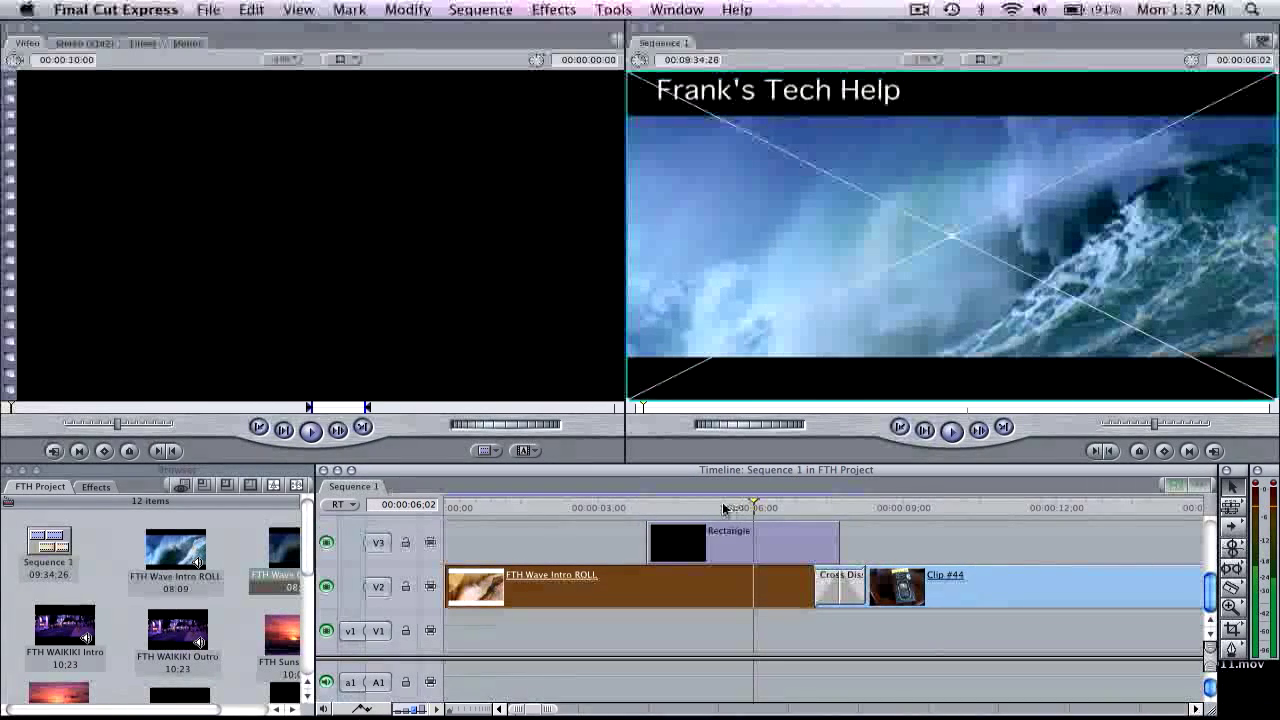
From 00:00:05:06, shuttle with J/K/L and Space through the title fade and dissolve, stopping at 00:00:09:14
click(709, 508)
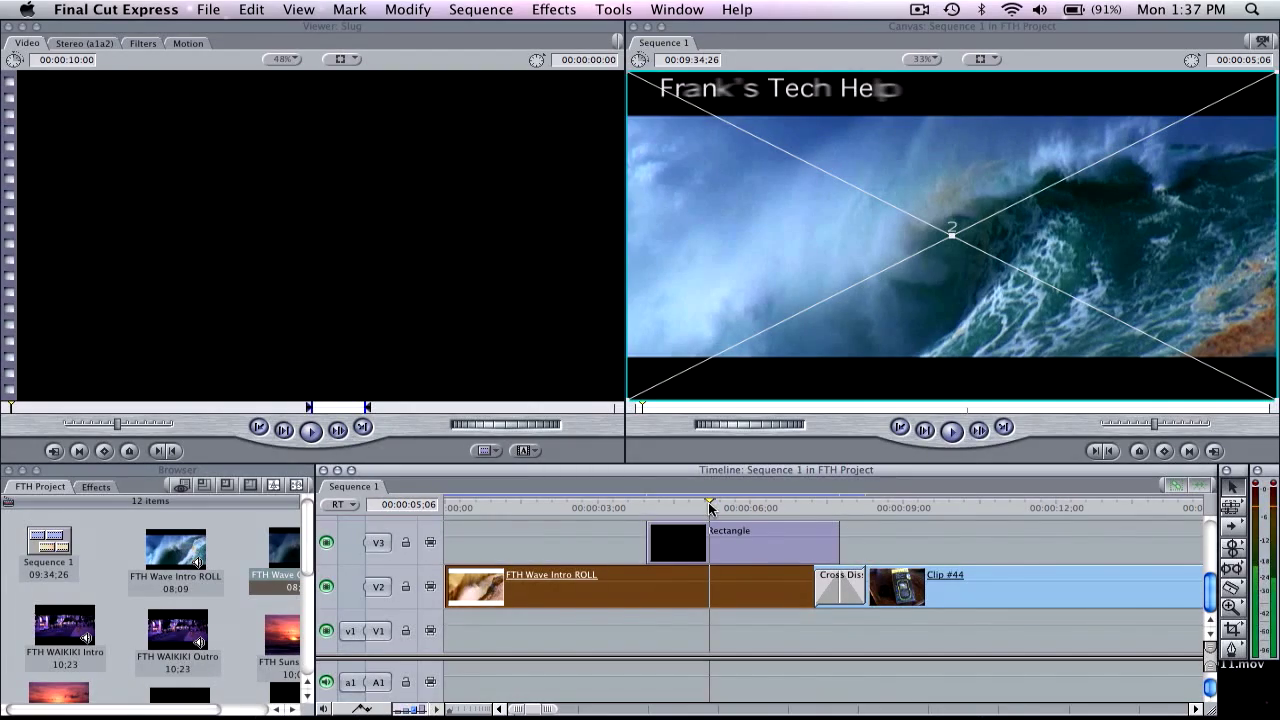
key(space)
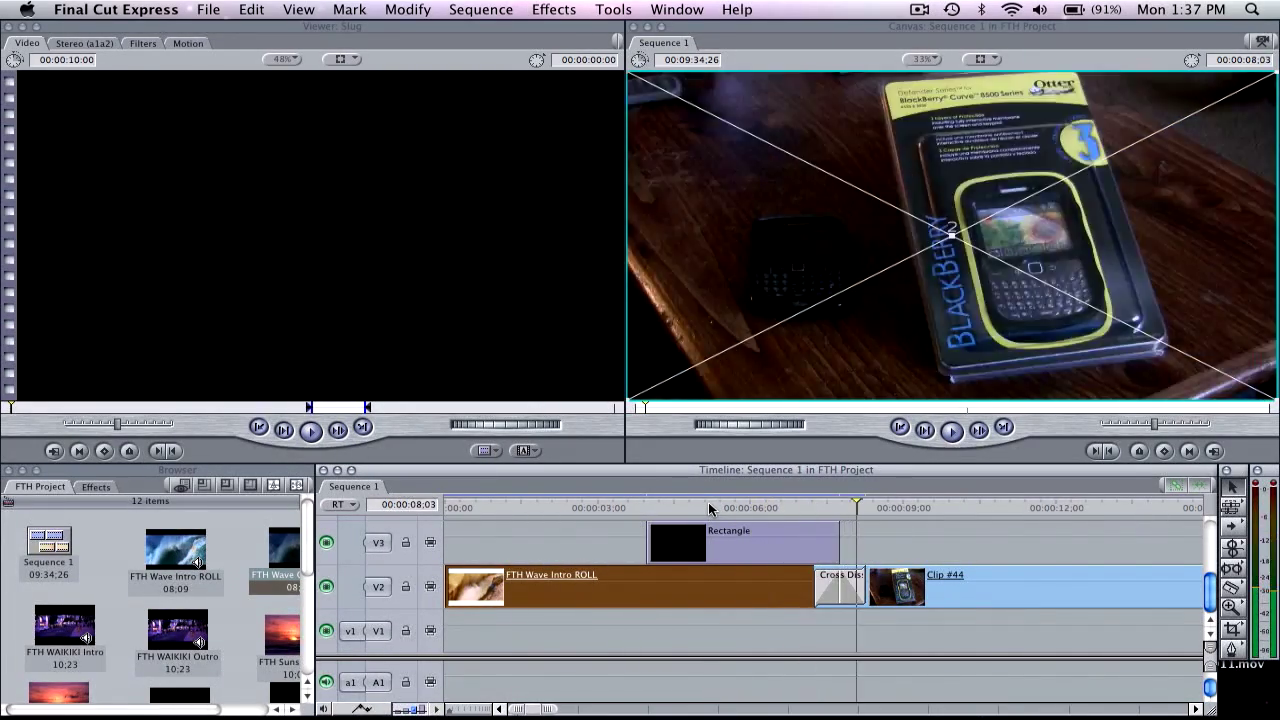
key(j)
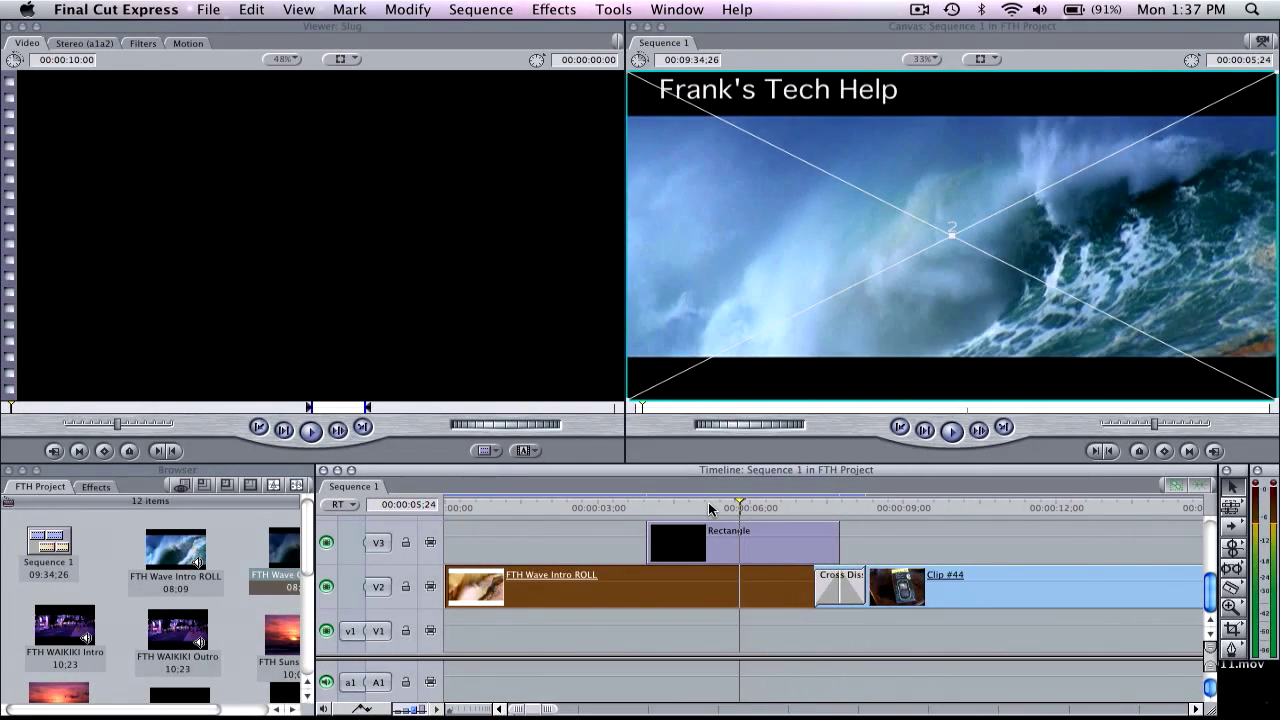
key(l)
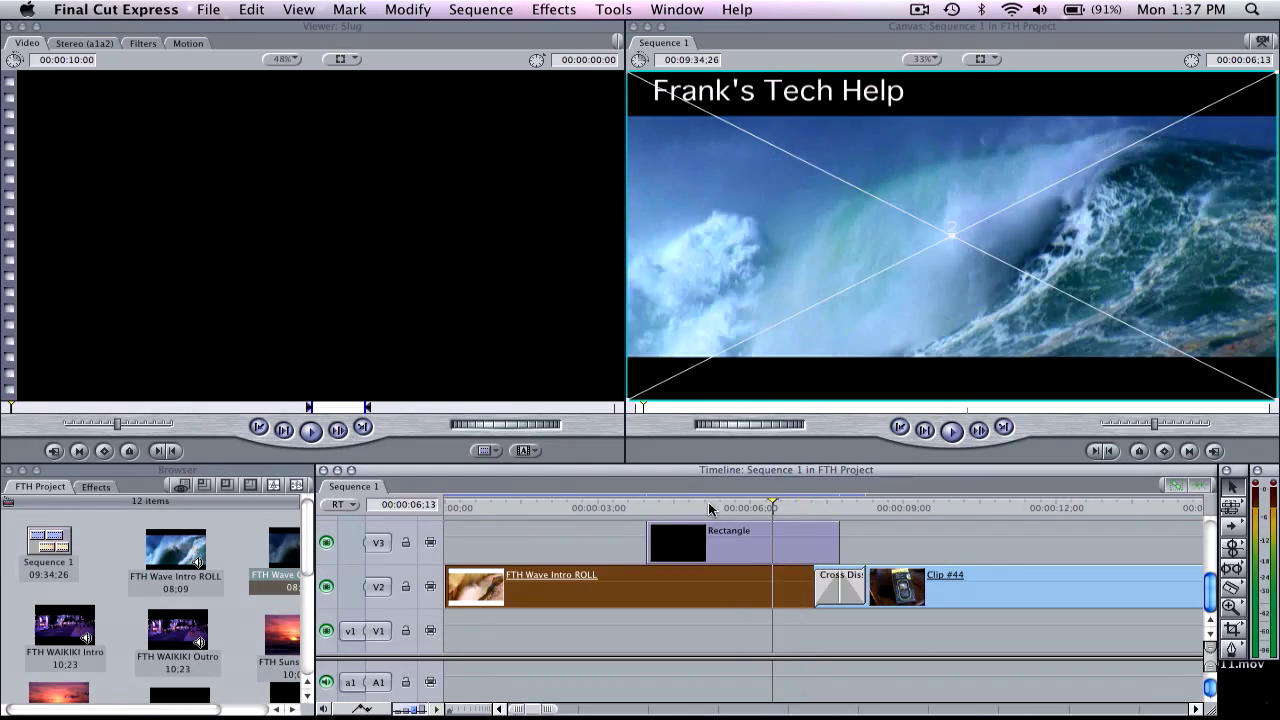
key(j)
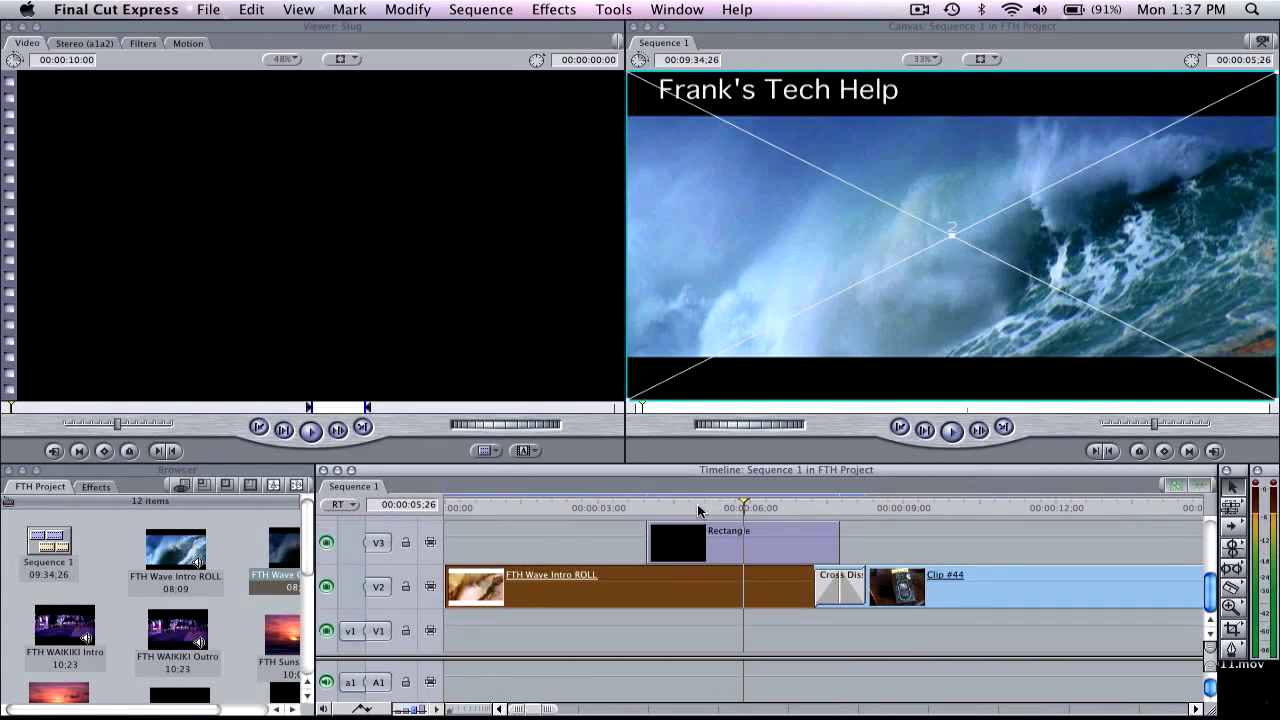
key(k)
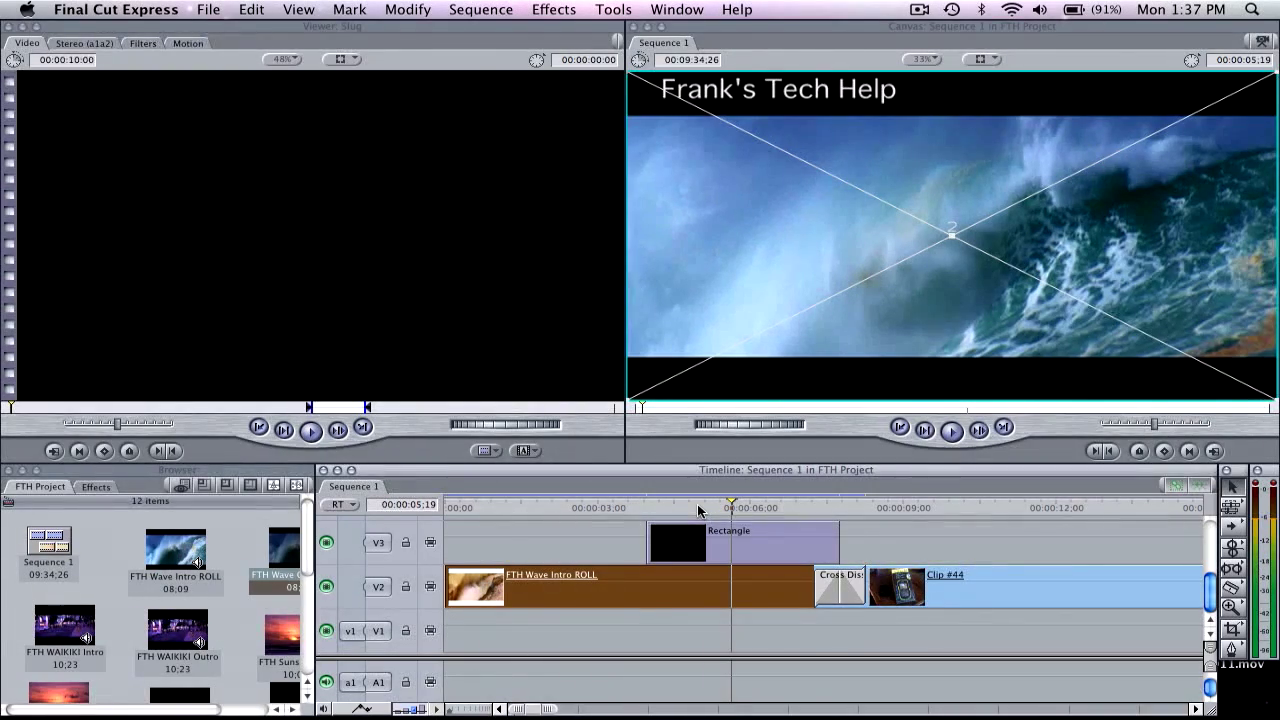
key(space)
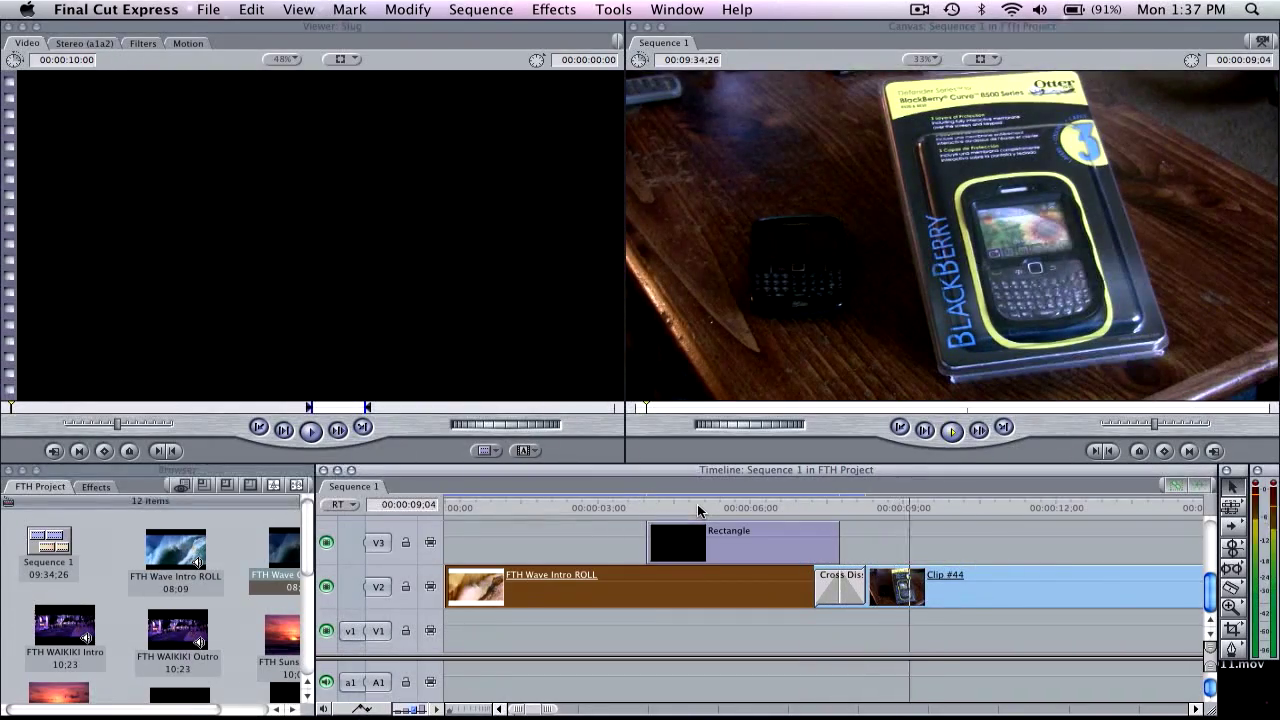
key(space)
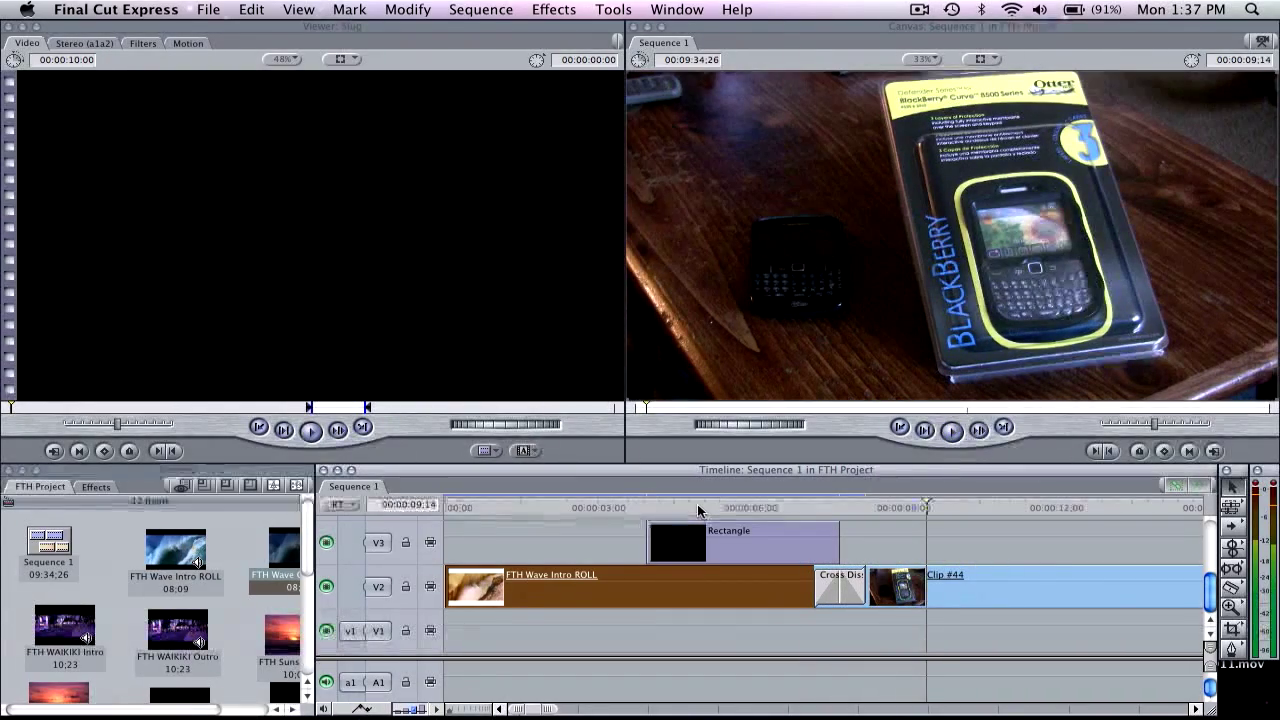
click(481, 10)
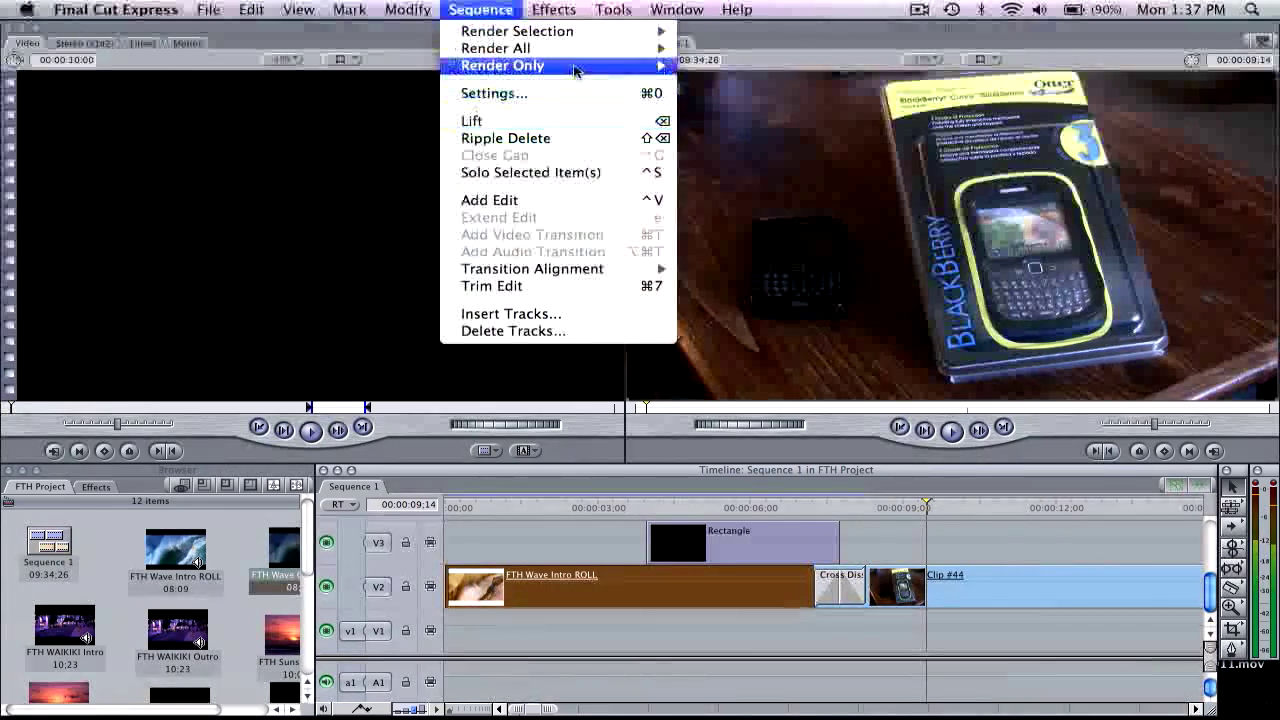
mouse_move(573, 57)
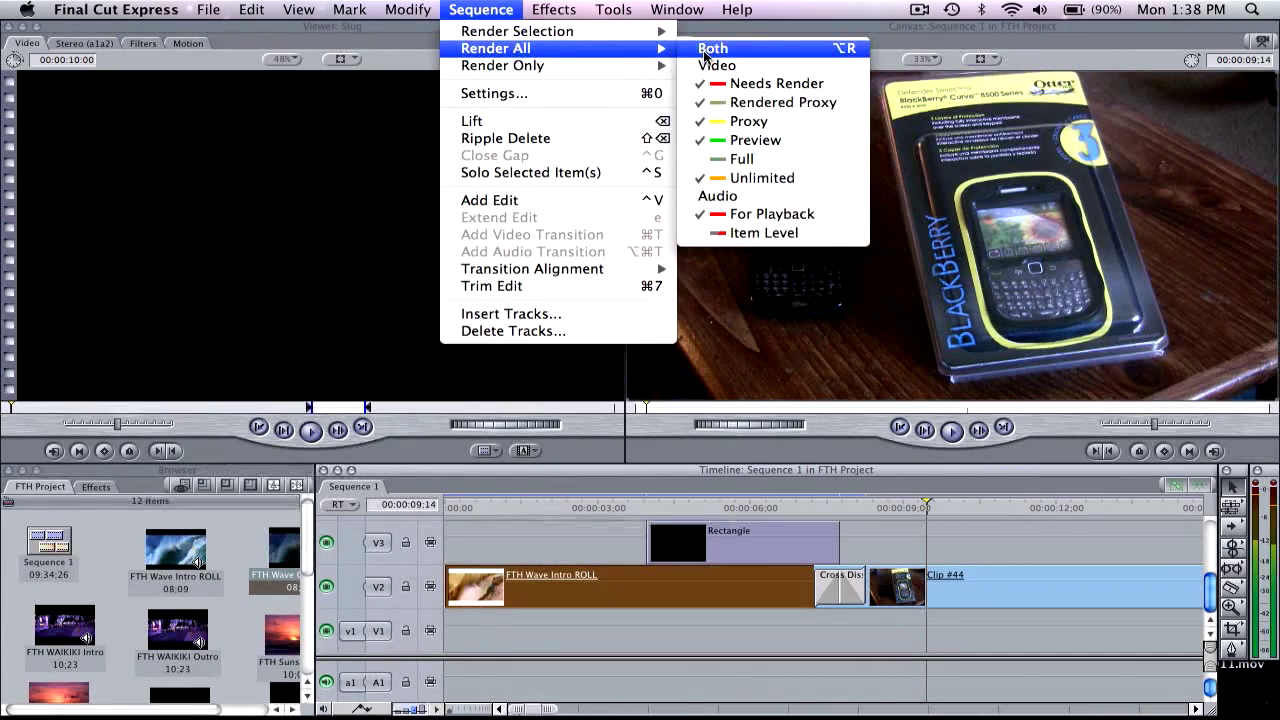
click(480, 9)
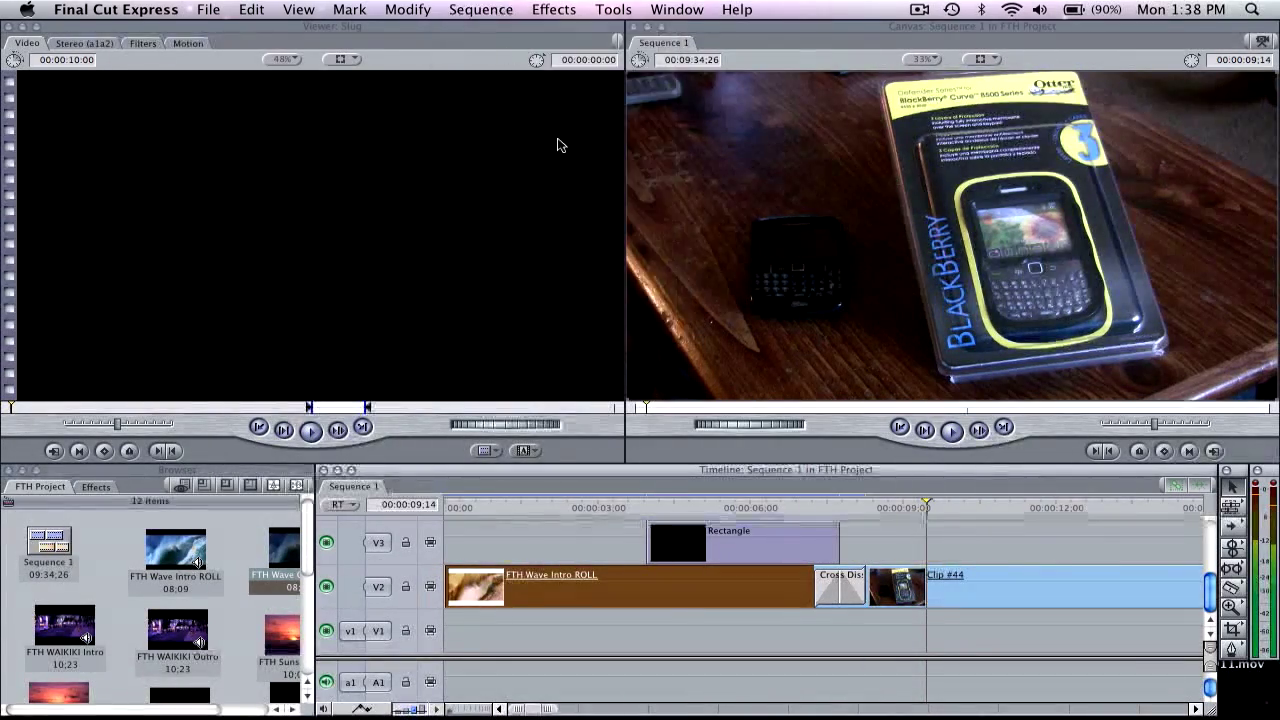
Move the playhead to 00:00:05:25 on the 'Frank's Tech Help' title frame
click(741, 507)
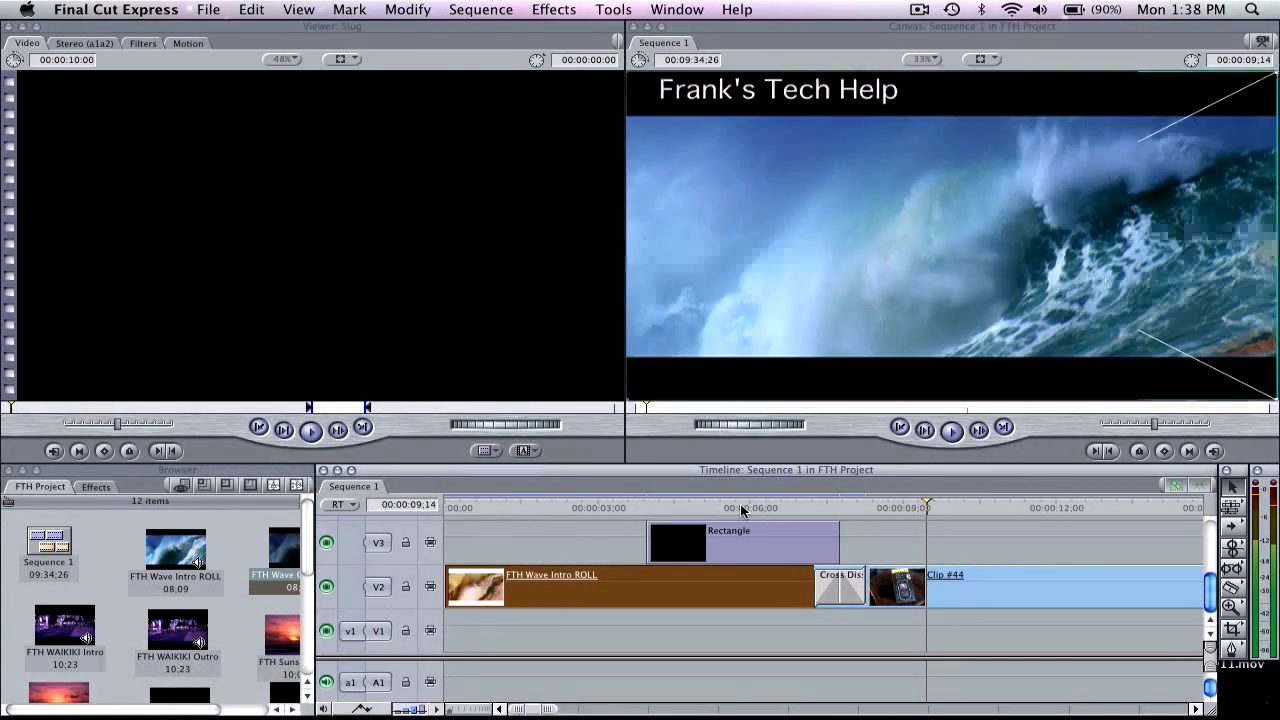